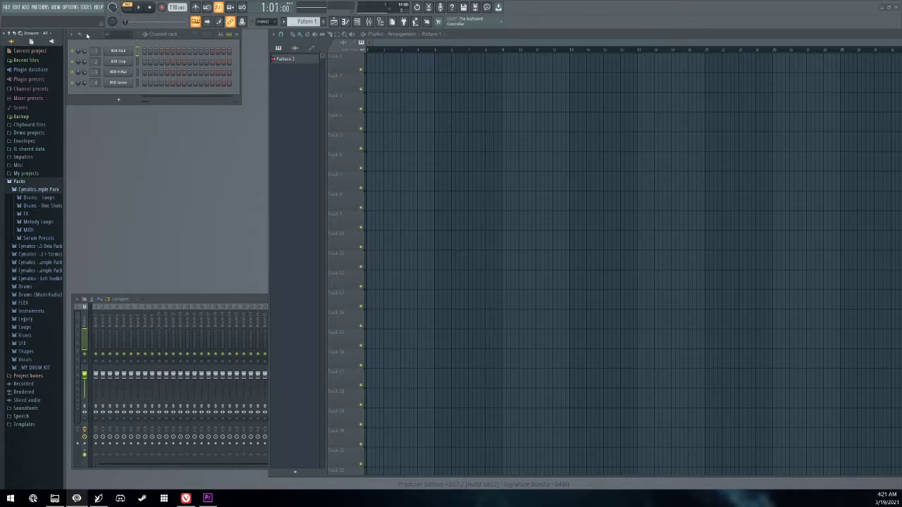
Nudge the Channel rack window slightly down and to the right.
left_click_drag(88, 35, 103, 45)
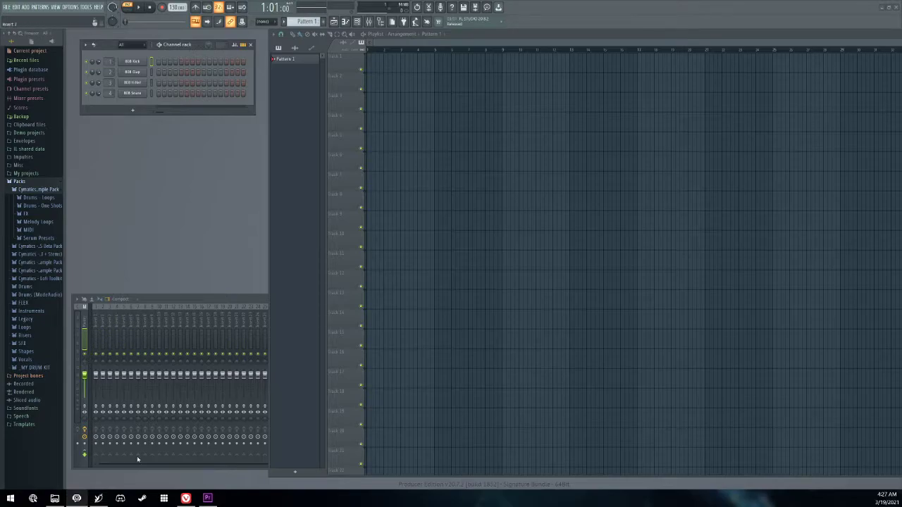
left_click(186, 498)
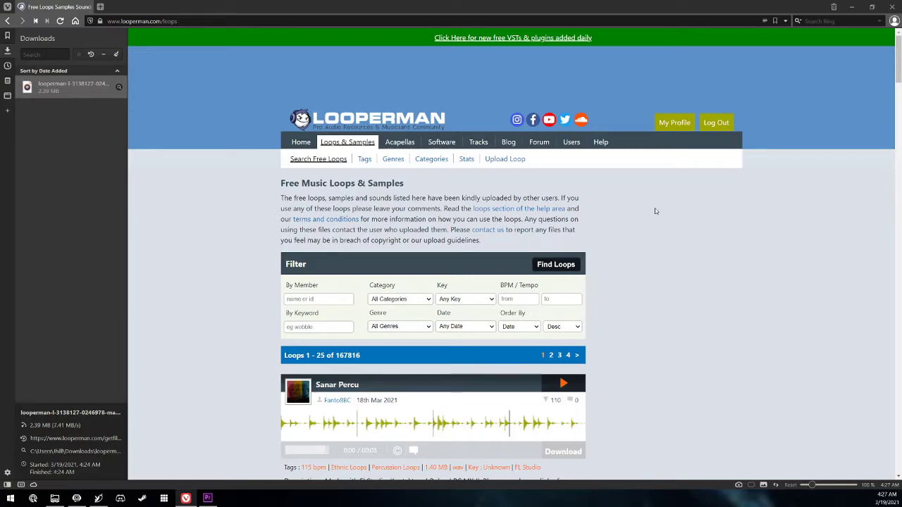
scroll(652, 218, "down", 2)
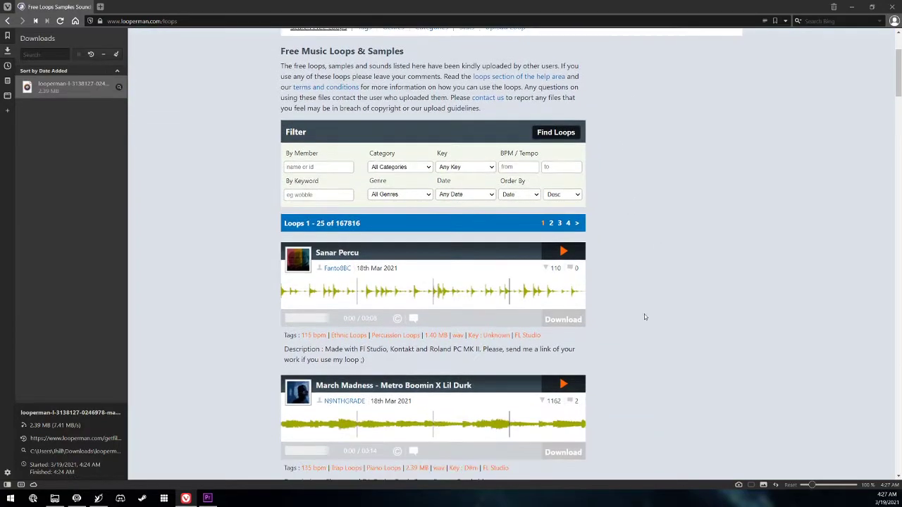
scroll(634, 310, "down", 1)
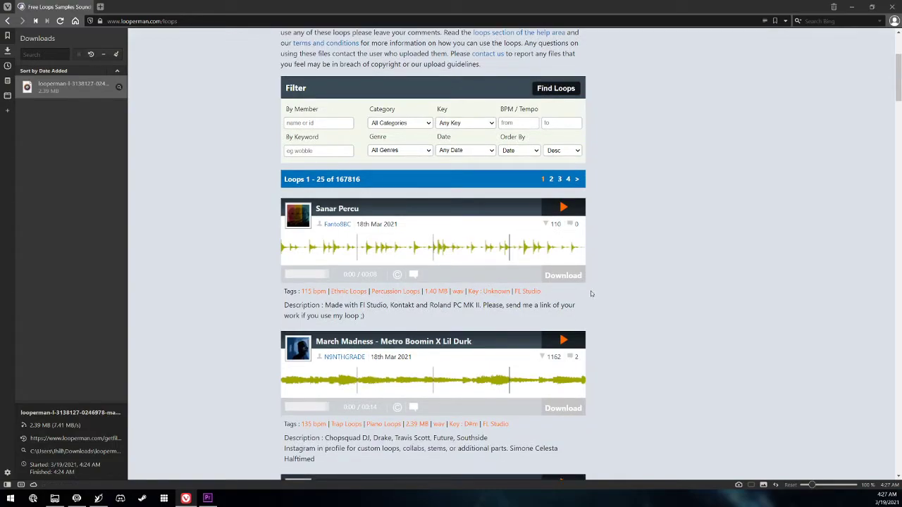
scroll(530, 306, "down", 1)
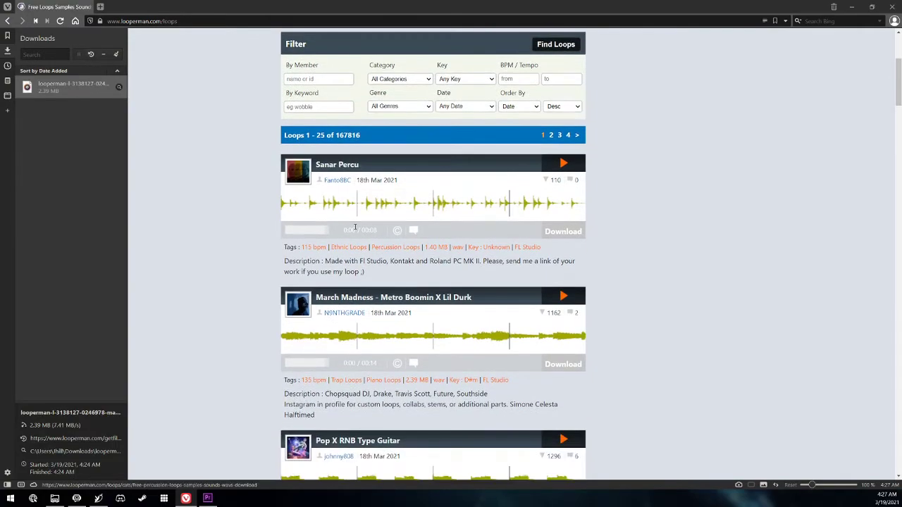
scroll(423, 233, "up", 2)
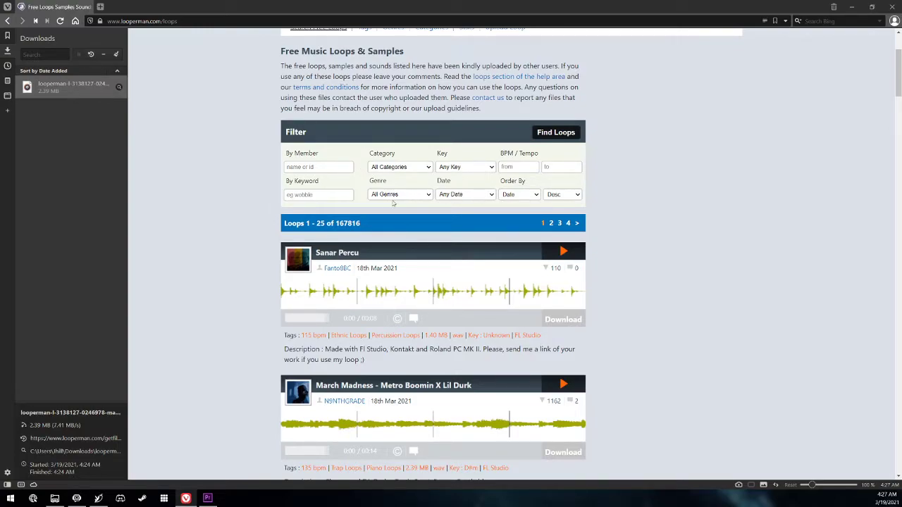
left_click_drag(501, 159, 539, 153)
Open the Looperman Genre list and close it again, leaving All Genres selected.
left_click(505, 153)
left_click(401, 194)
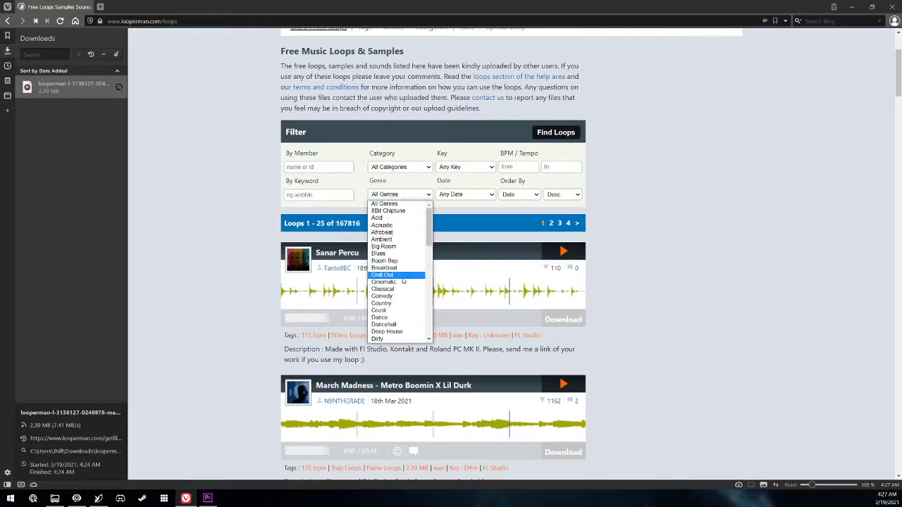
scroll(393, 317, "down", 3)
scroll(393, 317, "down", 10)
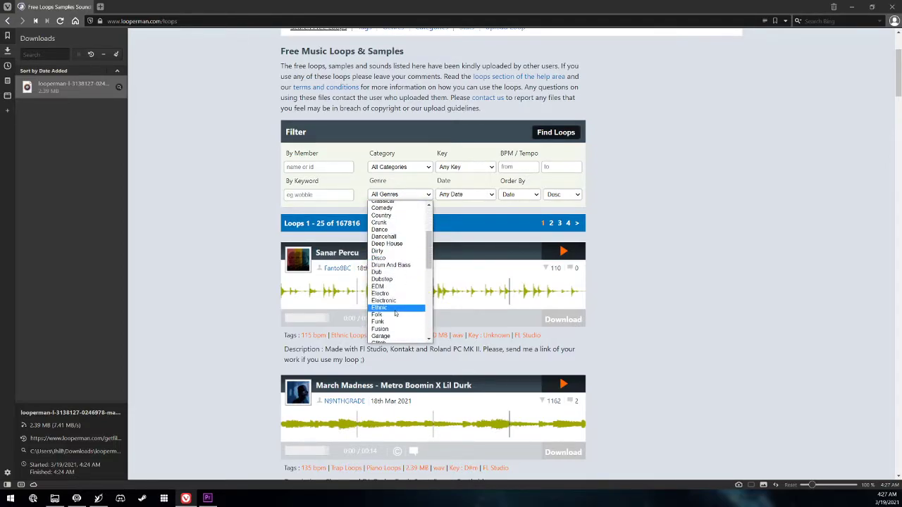
left_click(399, 150)
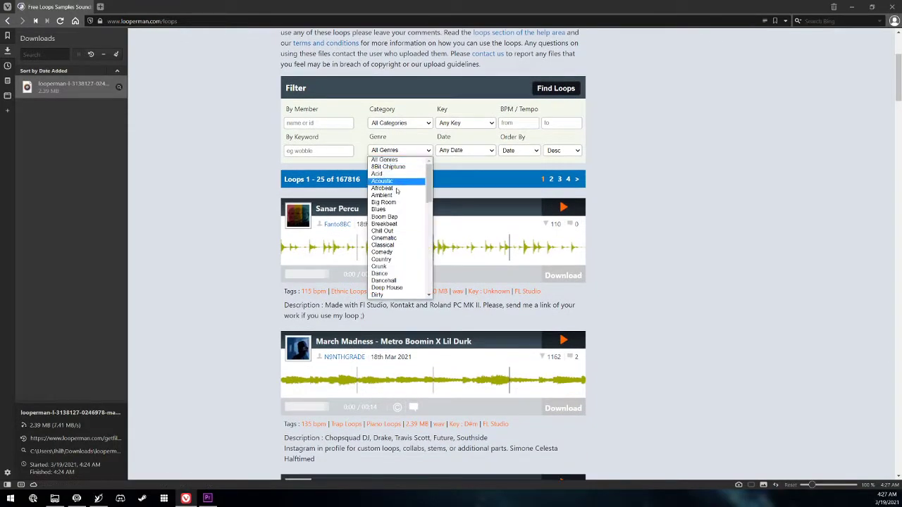
scroll(395, 229, "down", 3)
scroll(395, 229, "up", 3)
left_click(351, 121)
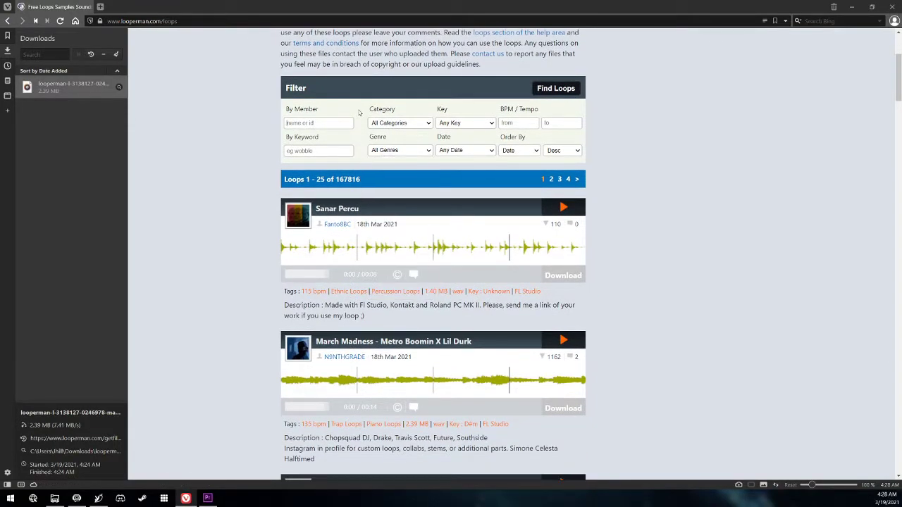
Scroll down the loop results to the March Madness trap piano loop.
scroll(296, 235, "down", 1)
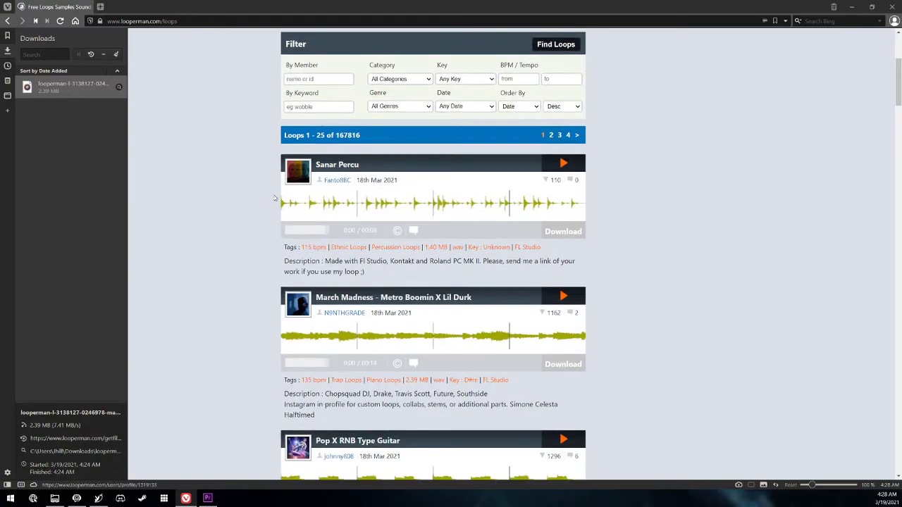
scroll(207, 261, "down", 1)
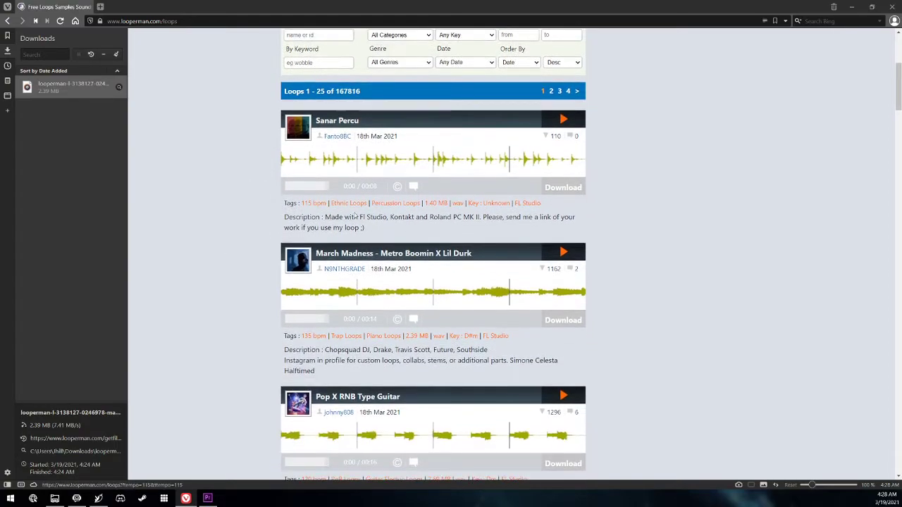
scroll(267, 192, "up", 1)
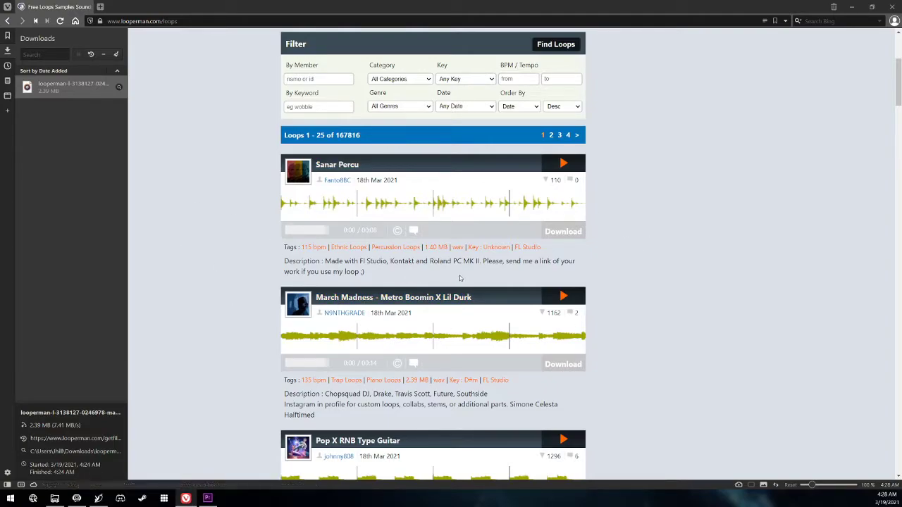
scroll(599, 267, "down", 1)
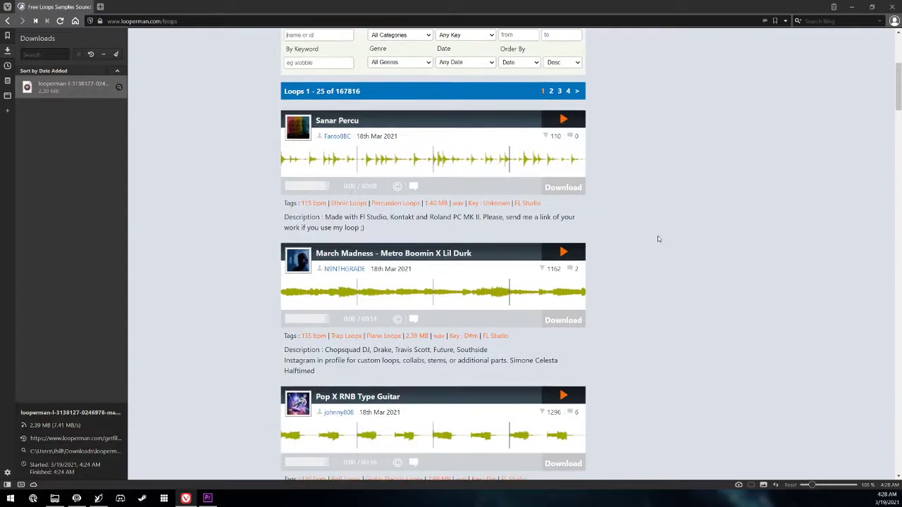
scroll(636, 234, "down", 1)
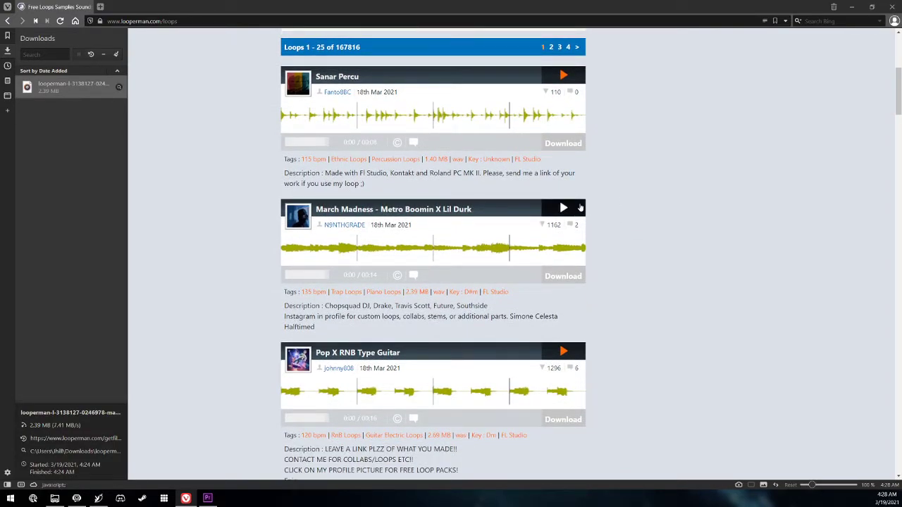
scroll(612, 197, "down", 1)
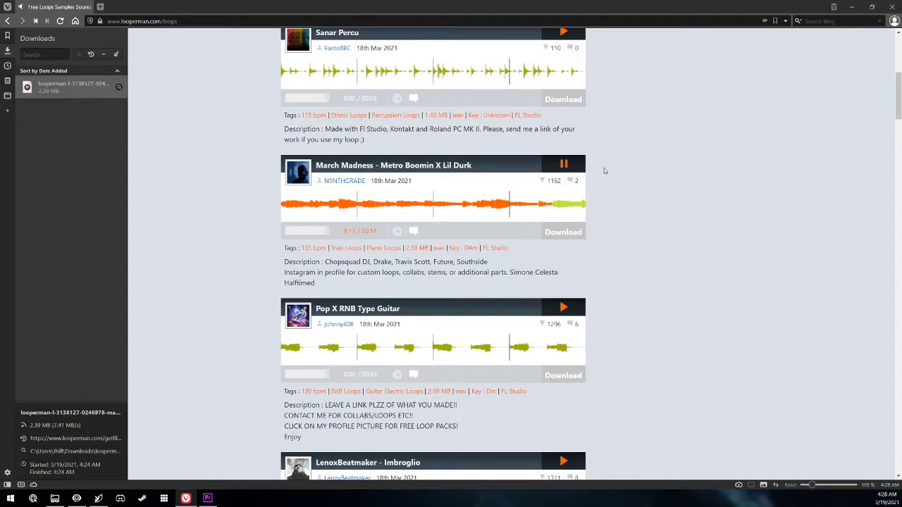
Pause the March Madness preview, save its WAV download, and reveal it in its folder.
left_click(579, 168)
scroll(645, 199, "up", 2)
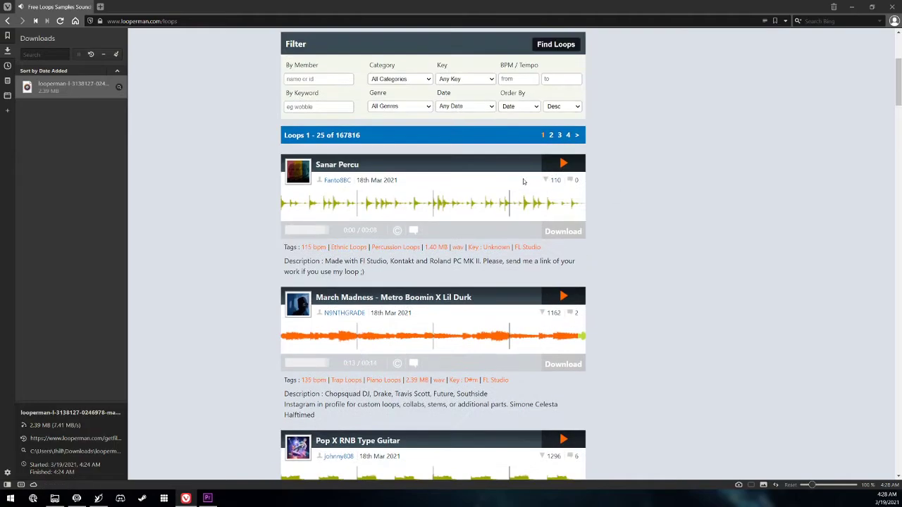
scroll(549, 308, "down", 2)
left_click(563, 320)
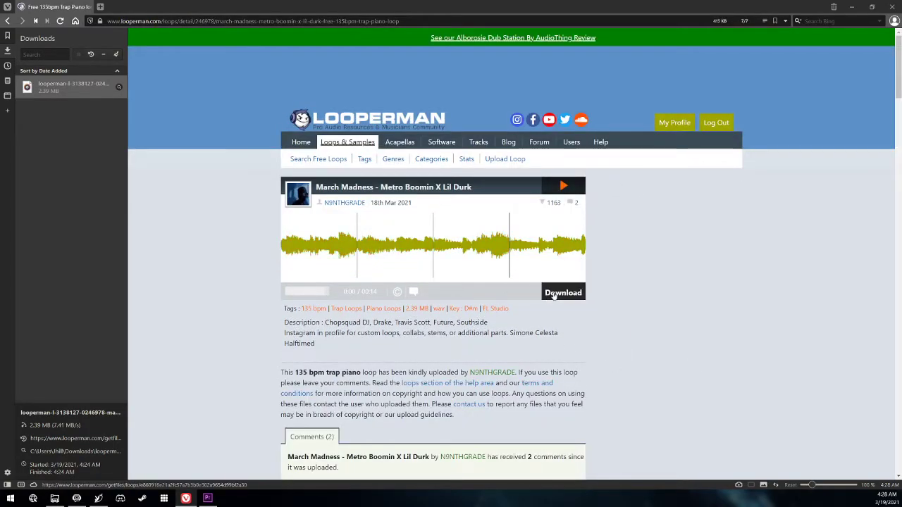
left_click(555, 295)
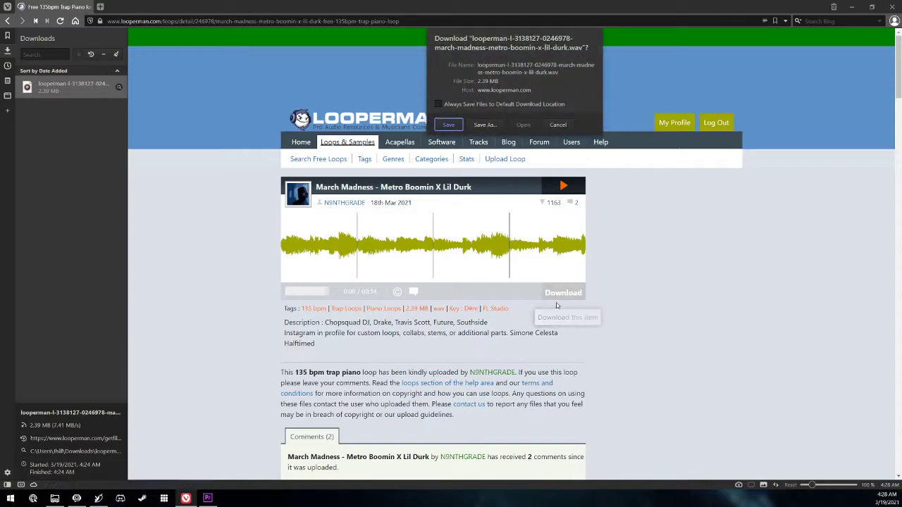
left_click(449, 124)
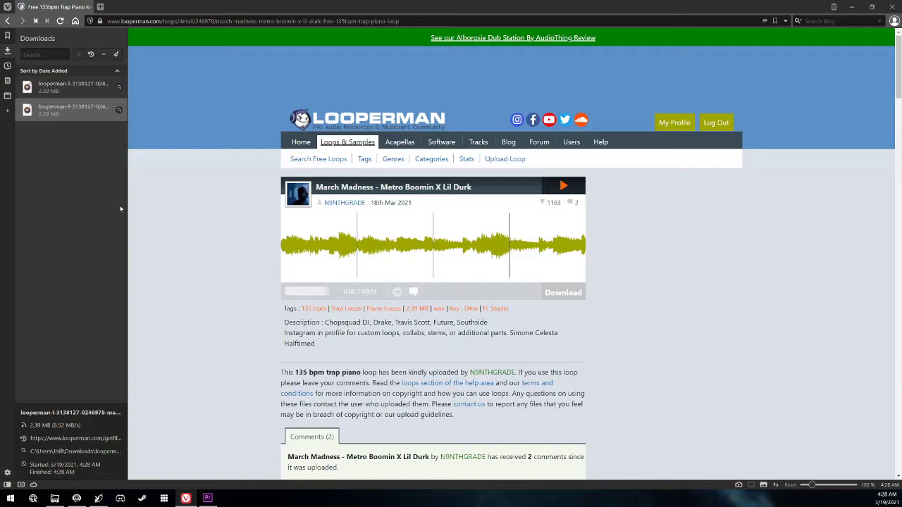
left_click(119, 111)
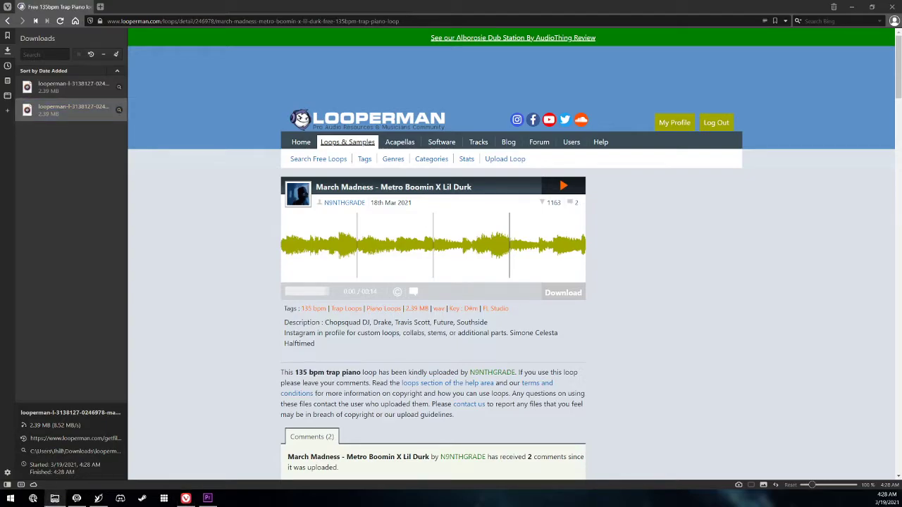
Drag the downloaded March Madness WAV from the Downloads window onto Track 1 of the Playlist.
left_click_drag(0, 169, 588, 107)
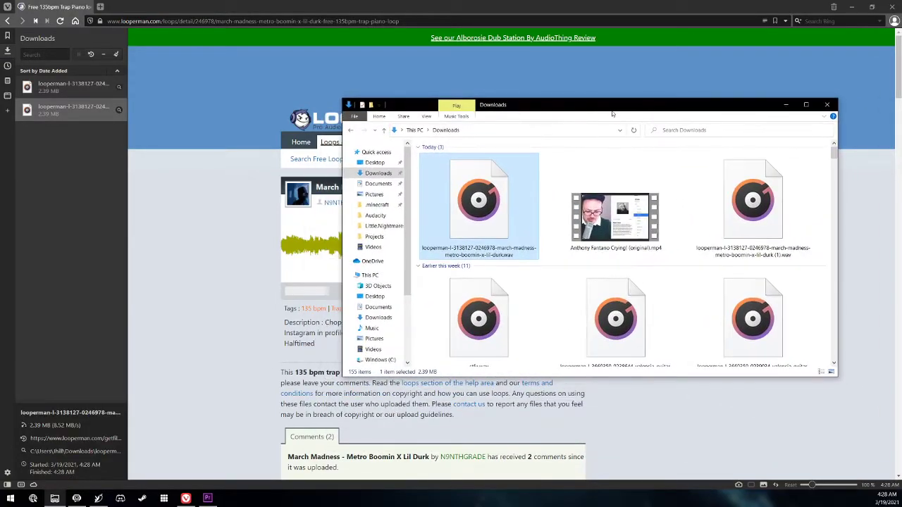
left_click(851, 7)
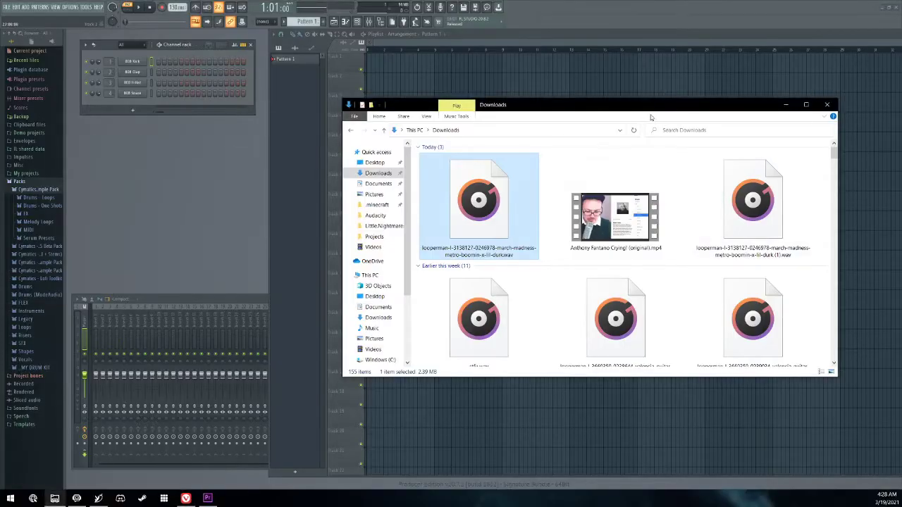
left_click_drag(627, 110, 705, 148)
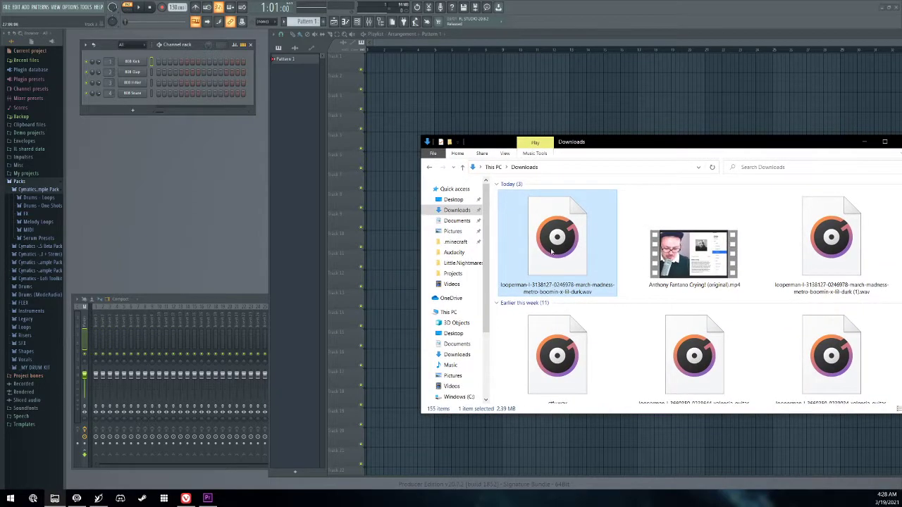
left_click_drag(551, 252, 368, 68)
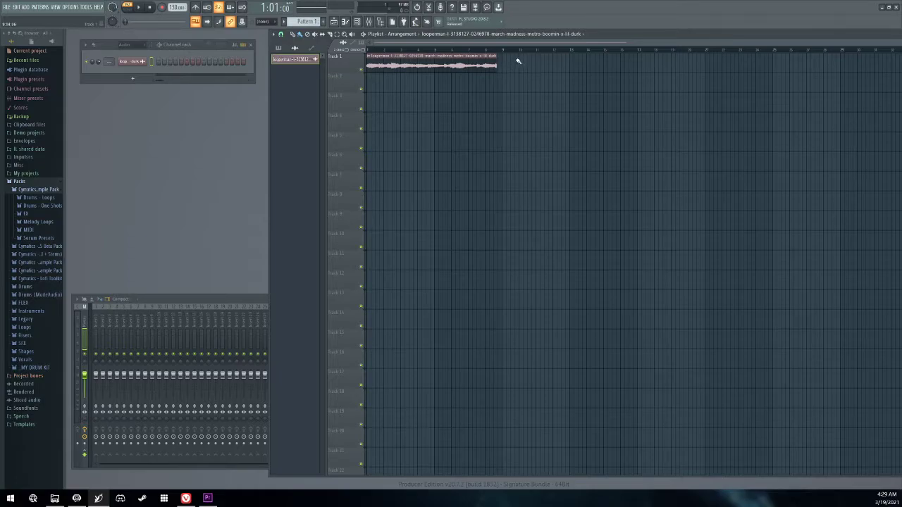
Play the project to hear the loop and zoom the Playlist in around the clip's start.
key("space")
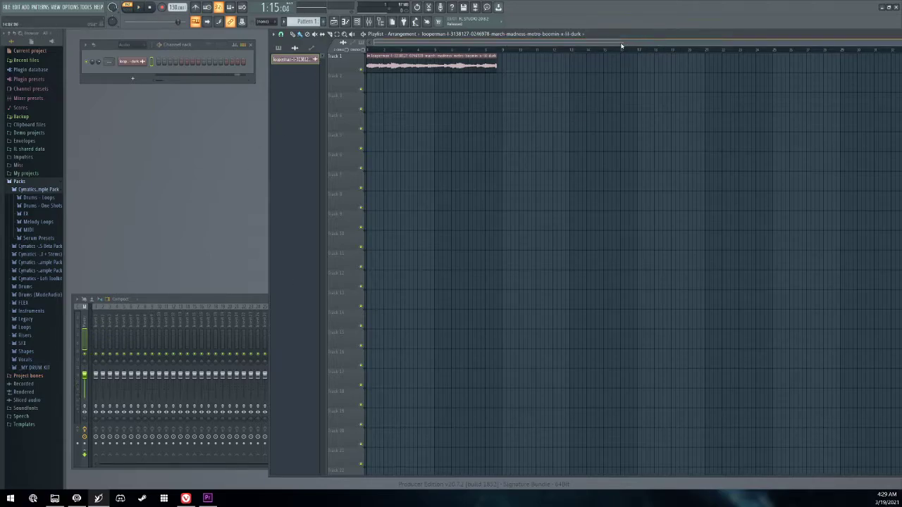
scroll(663, 46, "down", 1)
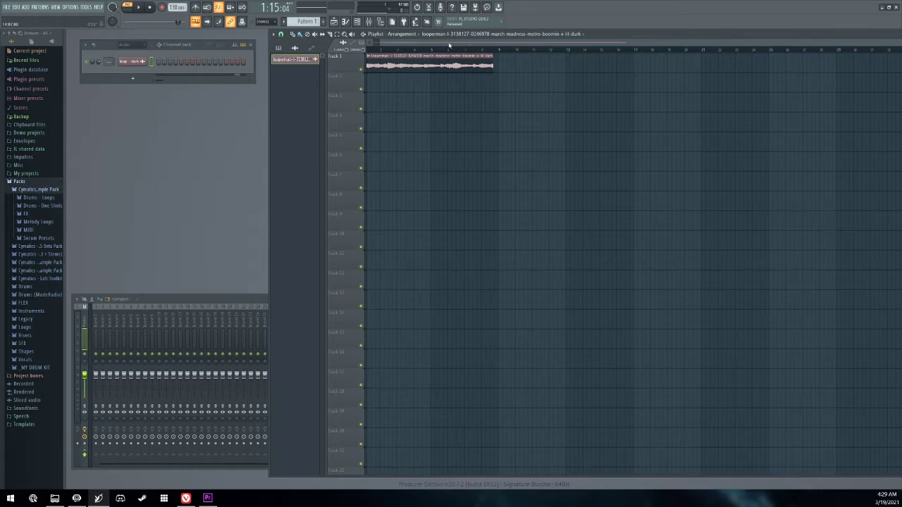
scroll(383, 43, "down", 3)
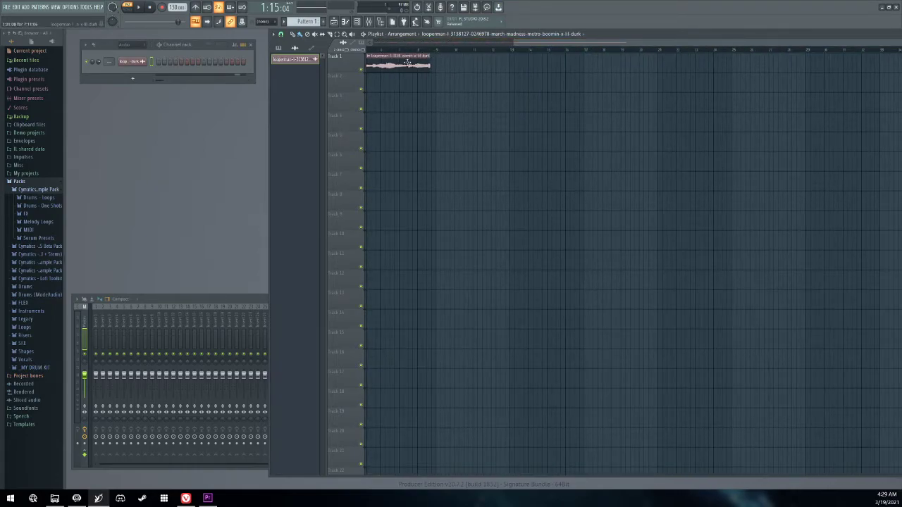
left_click(344, 33)
left_click(445, 65)
right_click(550, 105)
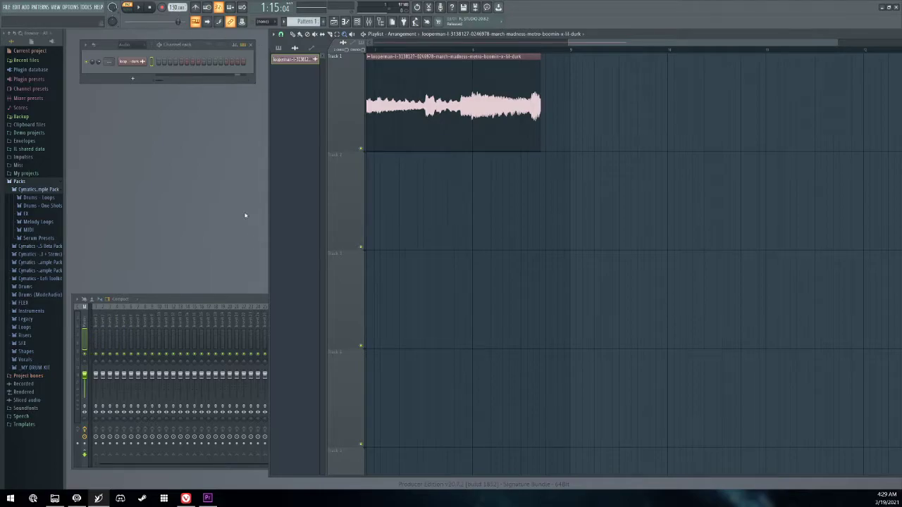
left_click(185, 498)
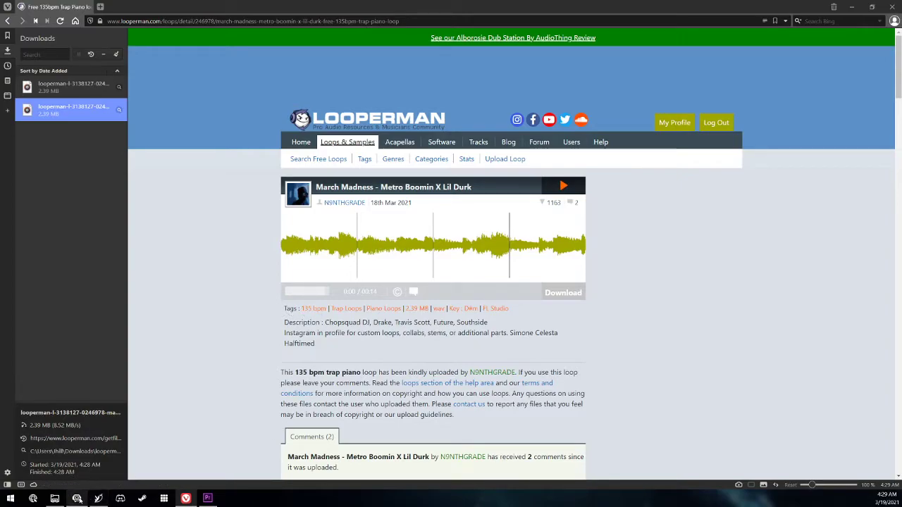
left_click(98, 499)
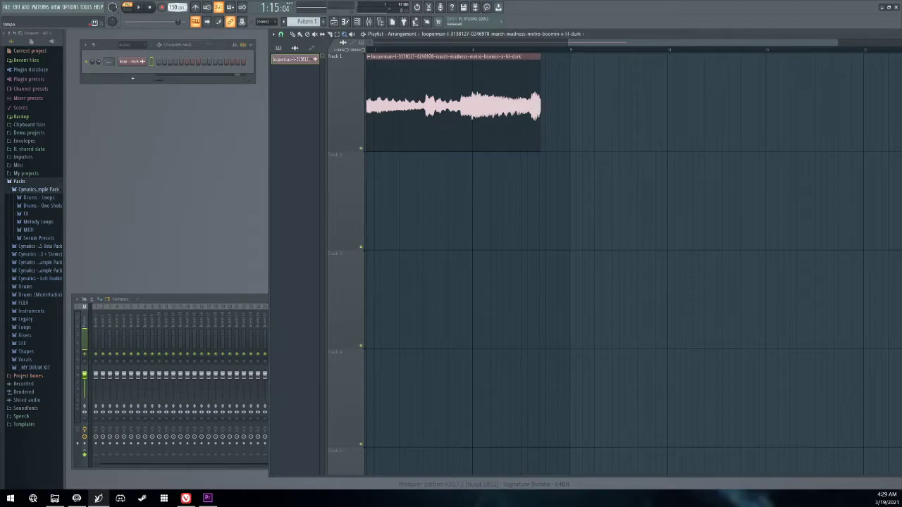
Raise the tempo from 130 to 135 BPM so the clip spans eight bars, and zoom in on it.
scroll(176, 7, "up", 3)
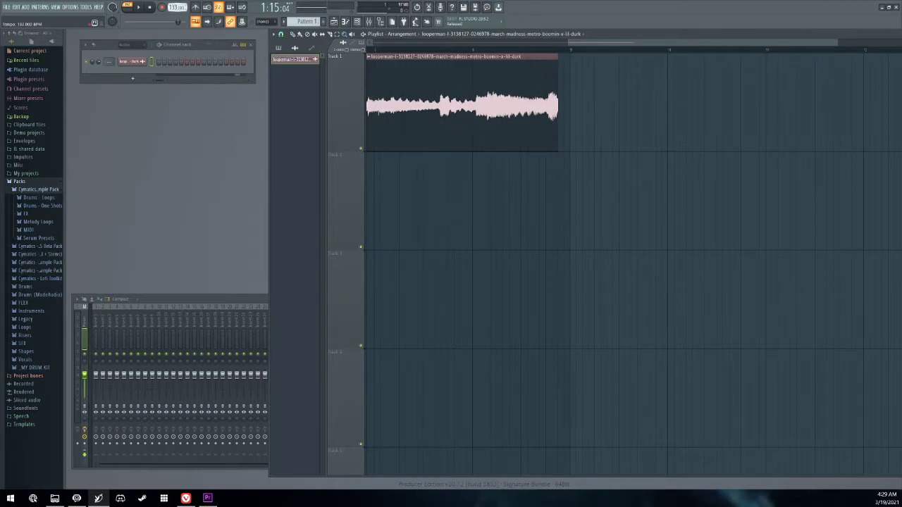
scroll(176, 7, "up", 2)
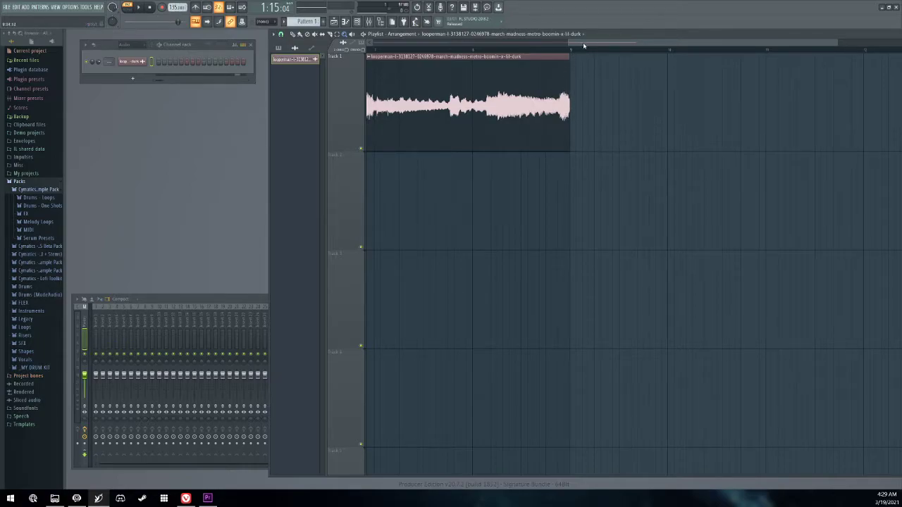
left_click_drag(585, 45, 385, 159)
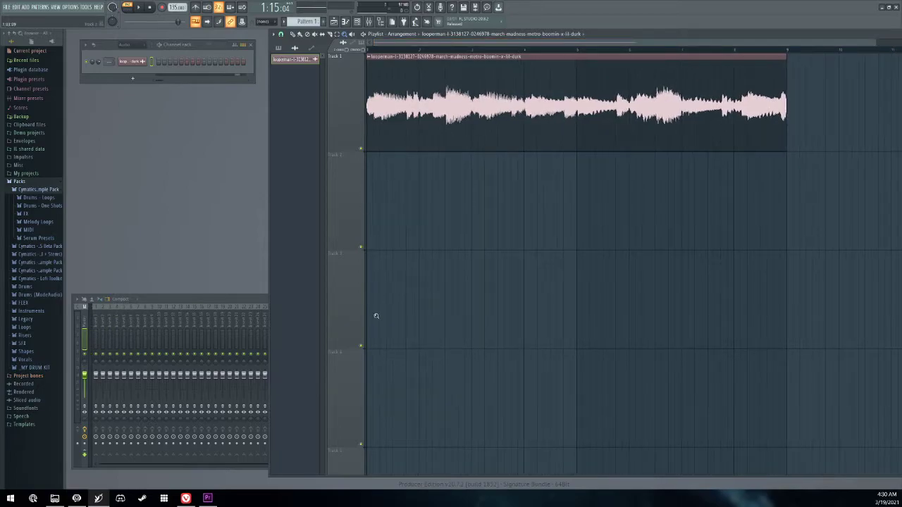
left_click_drag(376, 316, 374, 322)
scroll(391, 295, "down", 2)
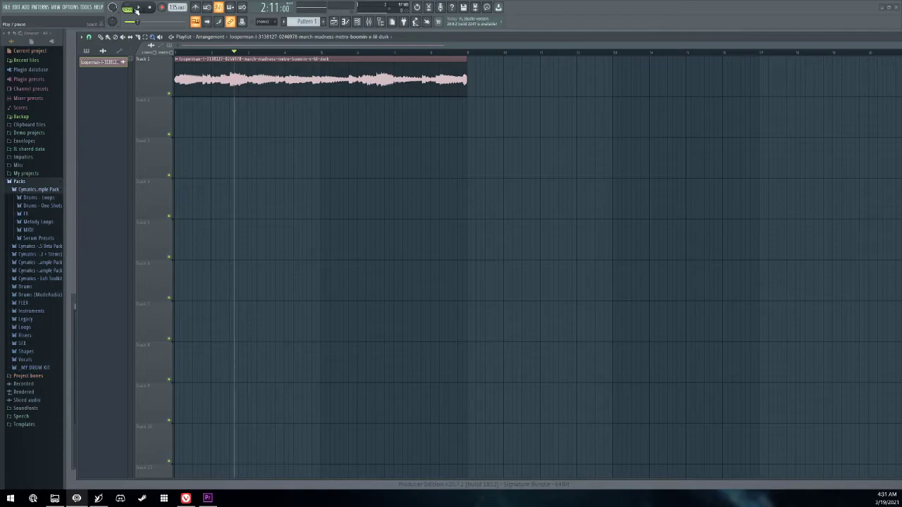
Audition the loop at 135 BPM, pause it, and marquee-select the clip on Track 1.
left_click(141, 8)
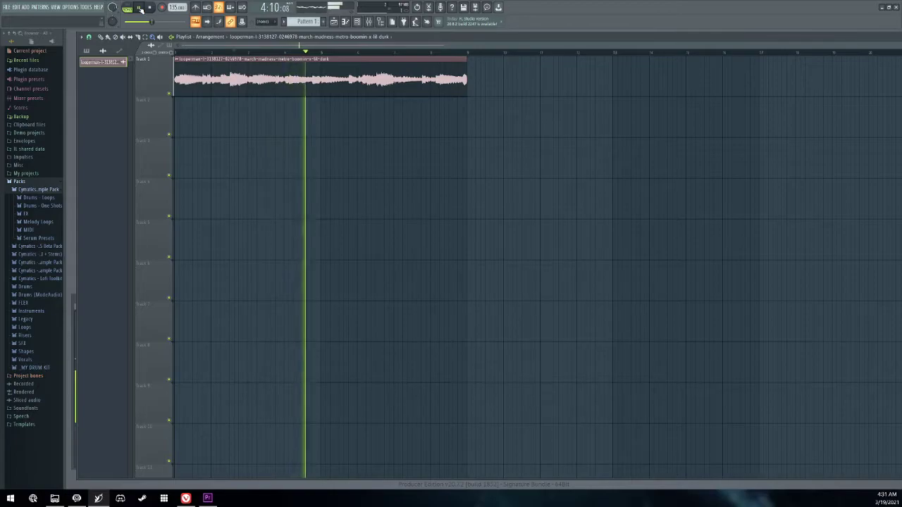
left_click(141, 8)
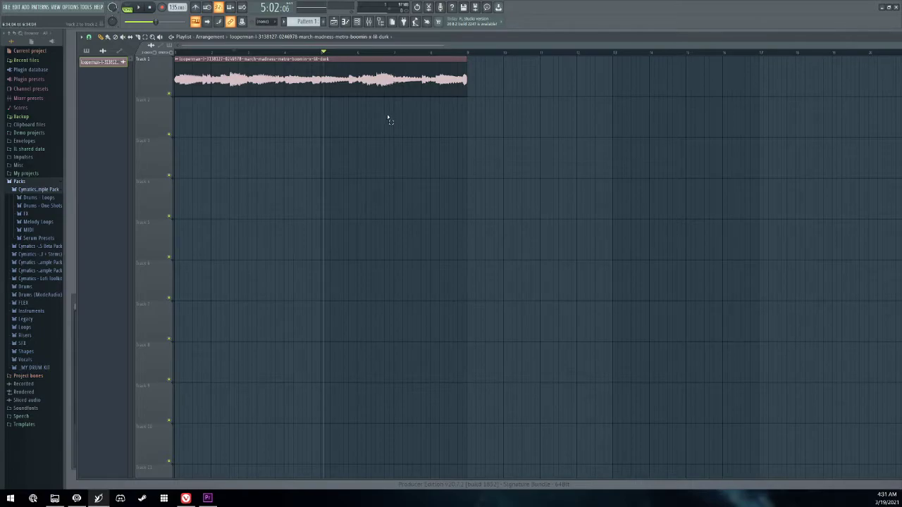
left_click_drag(388, 115, 363, 102)
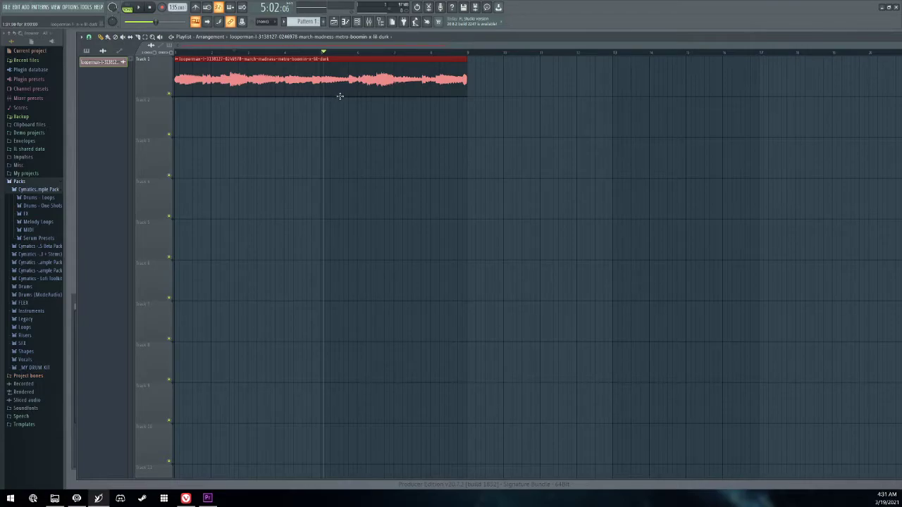
Duplicate the selected loop clip with Ctrl+B so Track 1 runs to bar 17, and play it back.
key("ctrl+b")
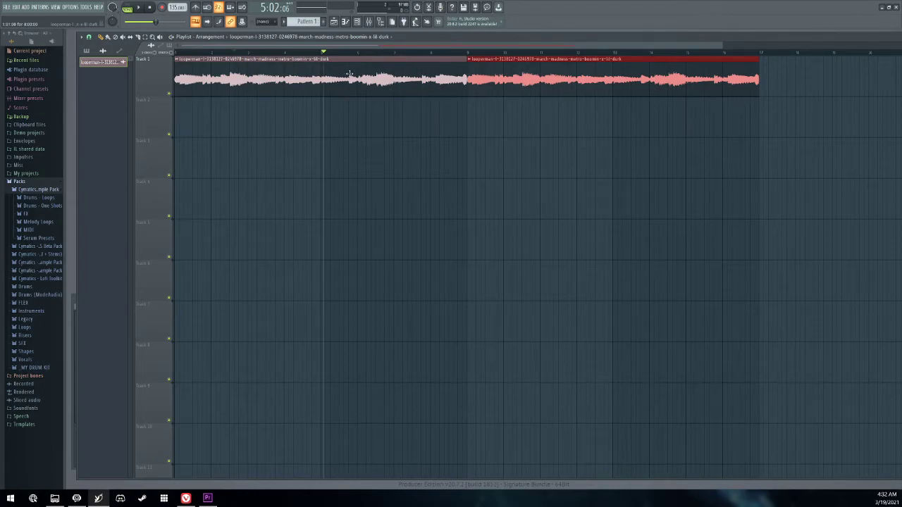
key("space")
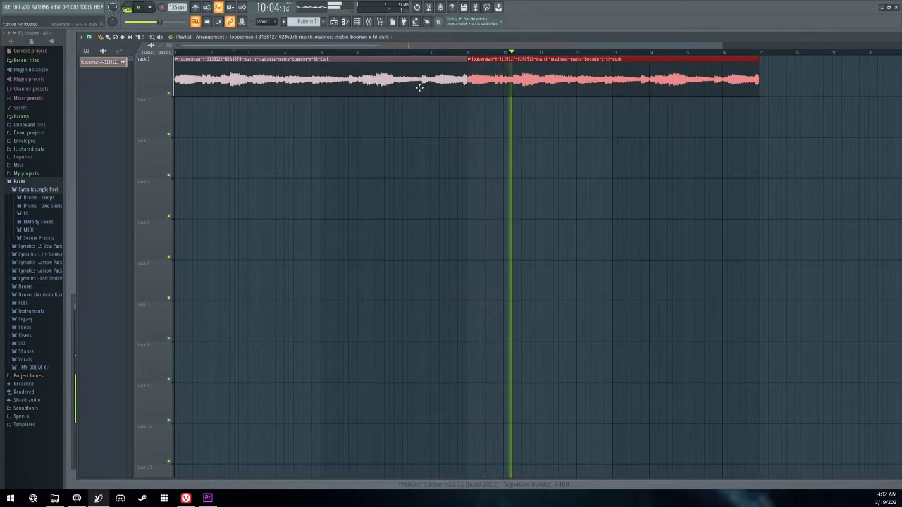
key("space")
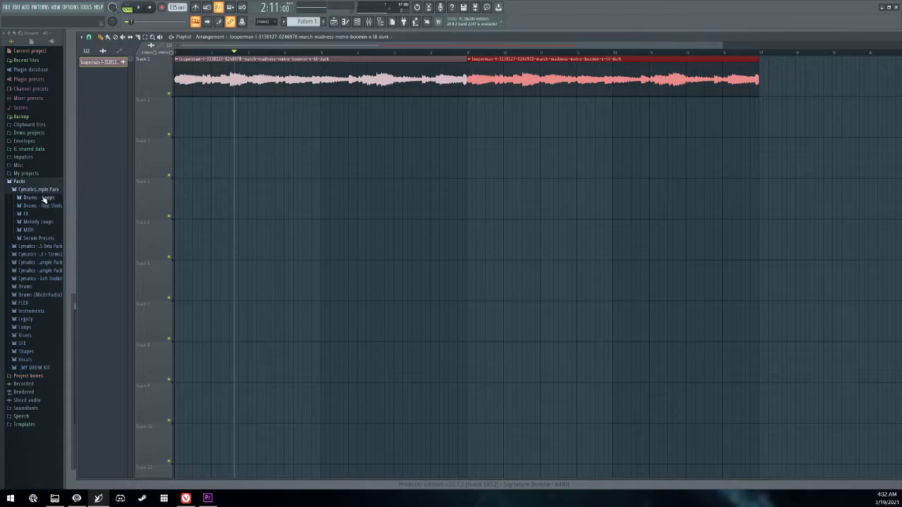
Browse to Packs > Cymatics > Drums - One Shots > Kicks, preview Kick 2, and show the Channel rack.
left_click(42, 206)
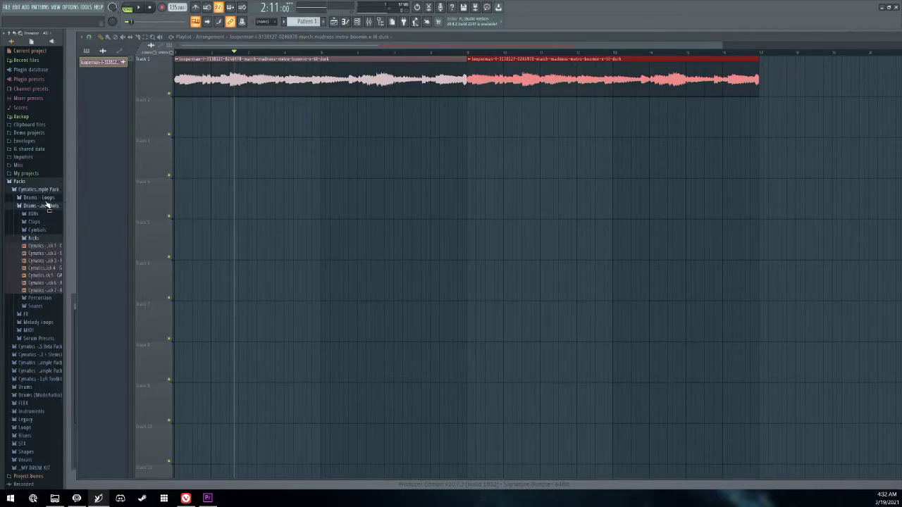
left_click(43, 198)
left_click(43, 198)
left_click(42, 206)
left_click(46, 239)
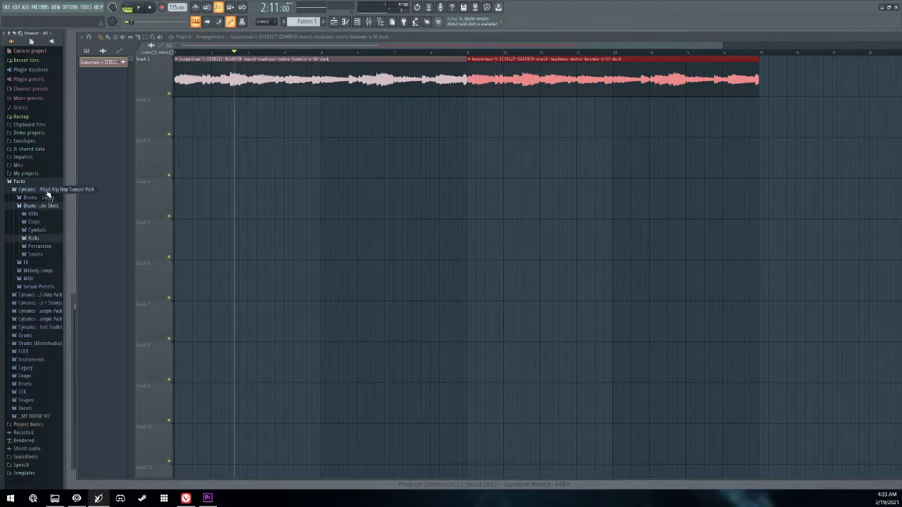
left_click(46, 190)
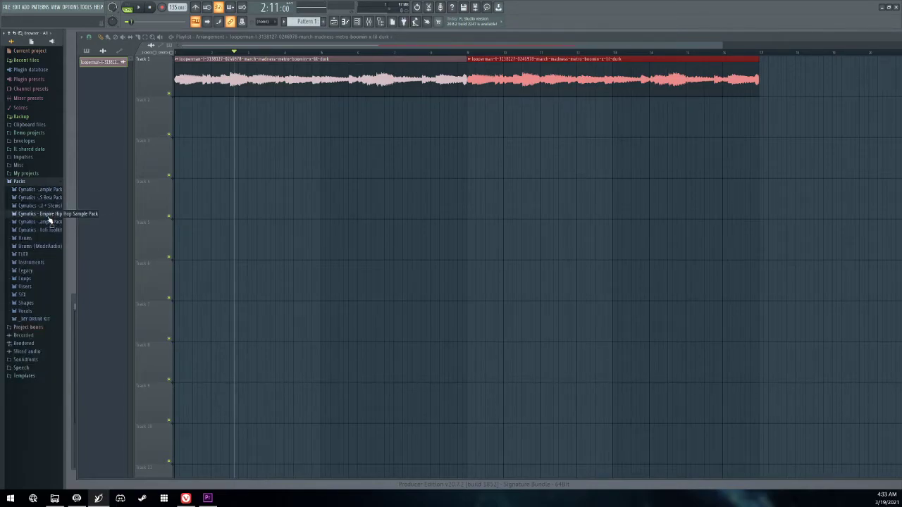
left_click(49, 214)
left_click(57, 232)
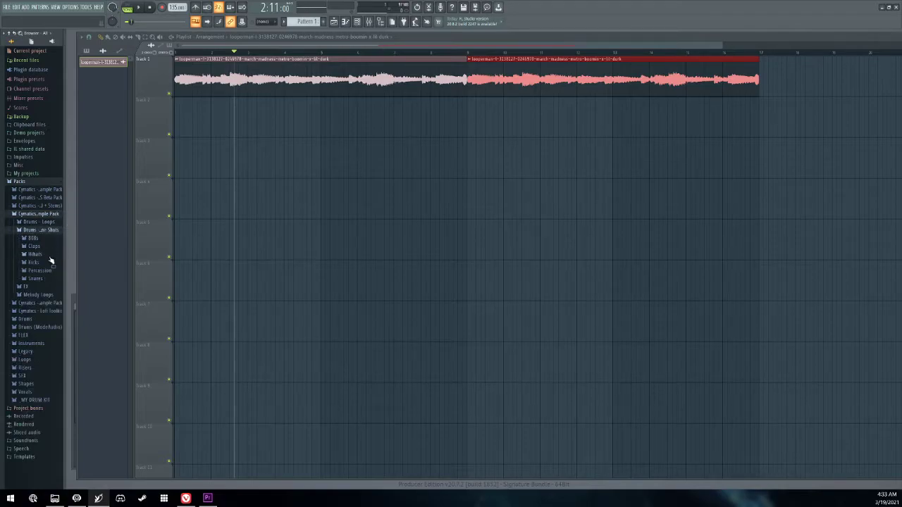
left_click(49, 262)
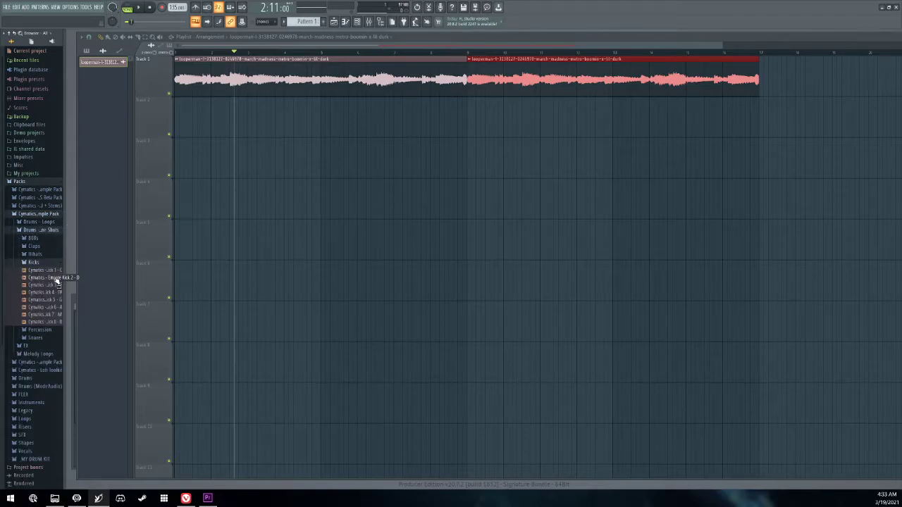
left_click(42, 279)
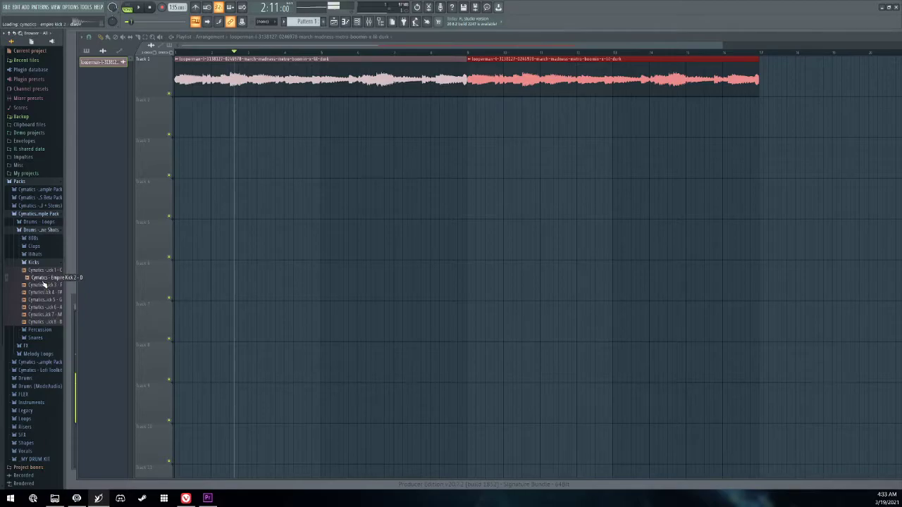
left_click(358, 22)
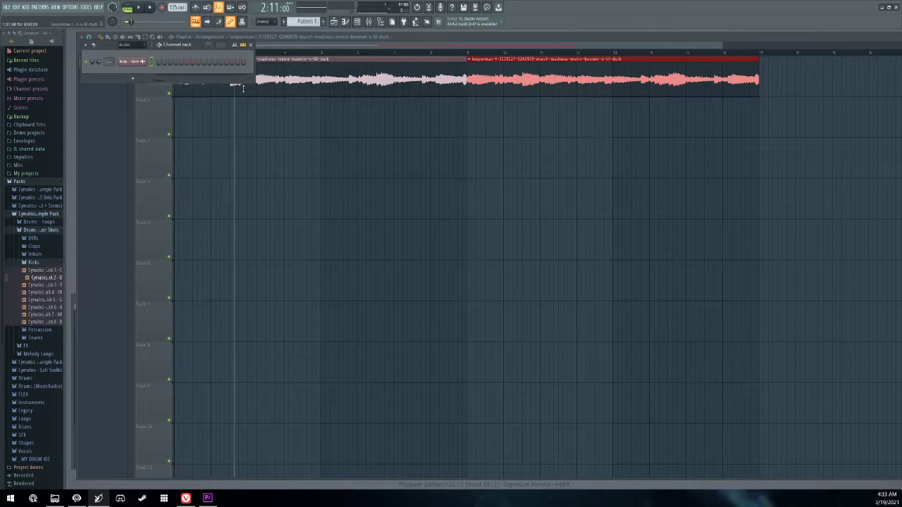
Replace the 808 kick, hihat and snare channels with Empire Kick 2, Empire Closed Hihat 3 and Empire Snare 2.
left_click_drag(47, 278, 113, 98)
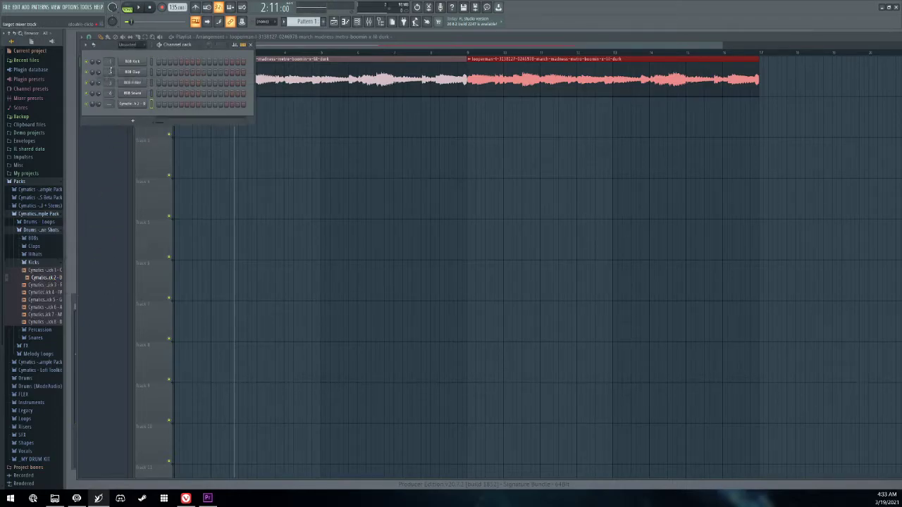
left_click_drag(55, 279, 138, 65)
left_click(45, 255)
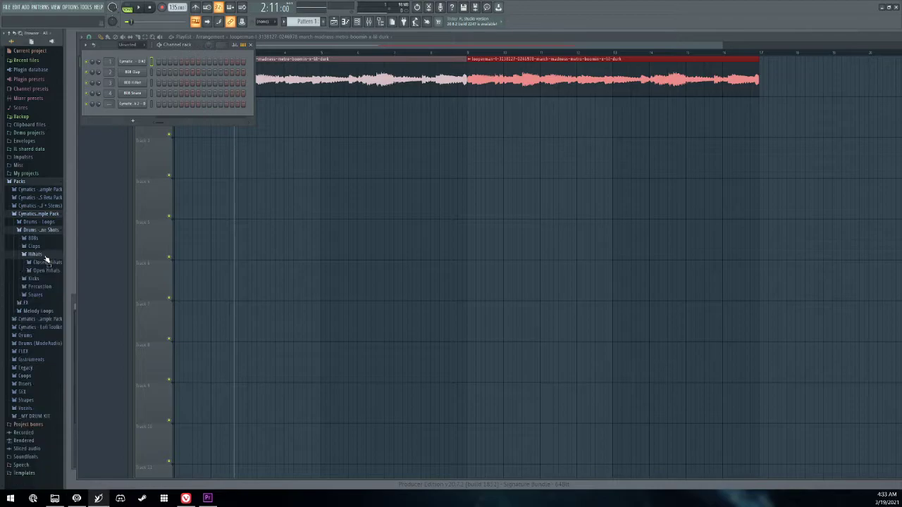
left_click(59, 264)
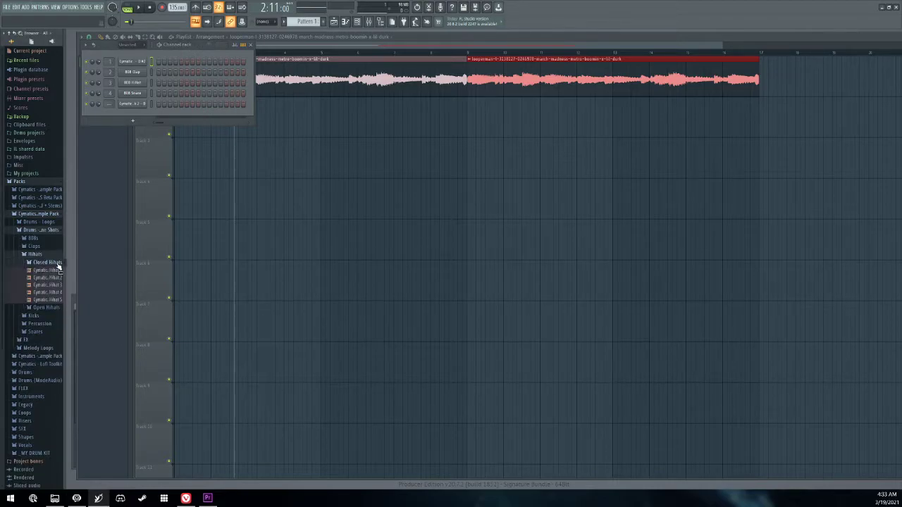
left_click(55, 285)
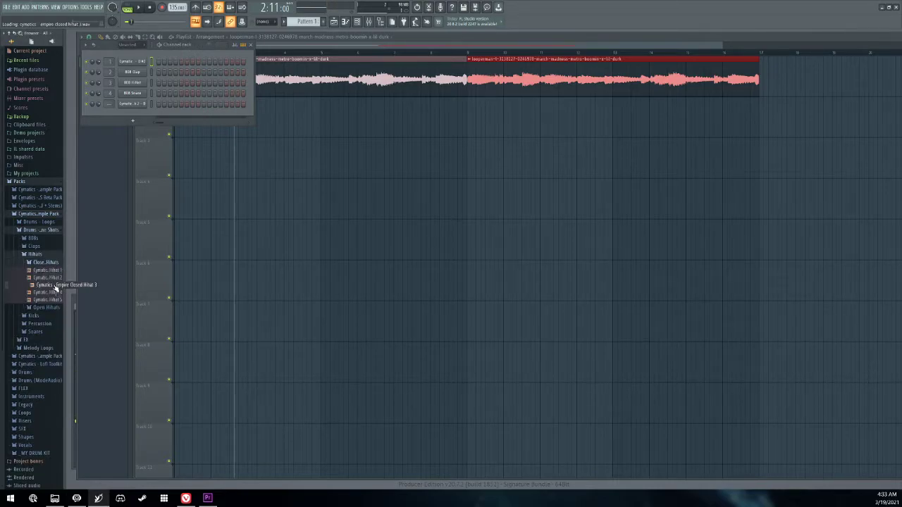
left_click_drag(55, 286, 140, 87)
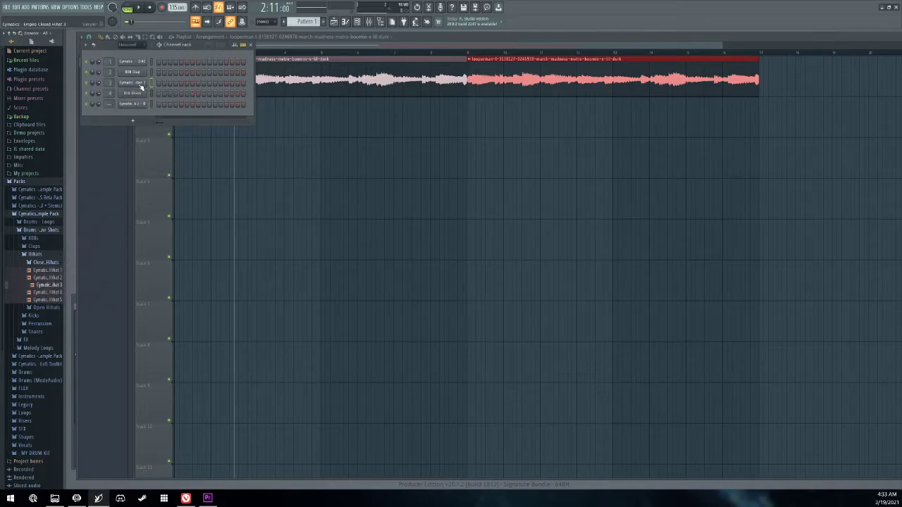
left_click(35, 254)
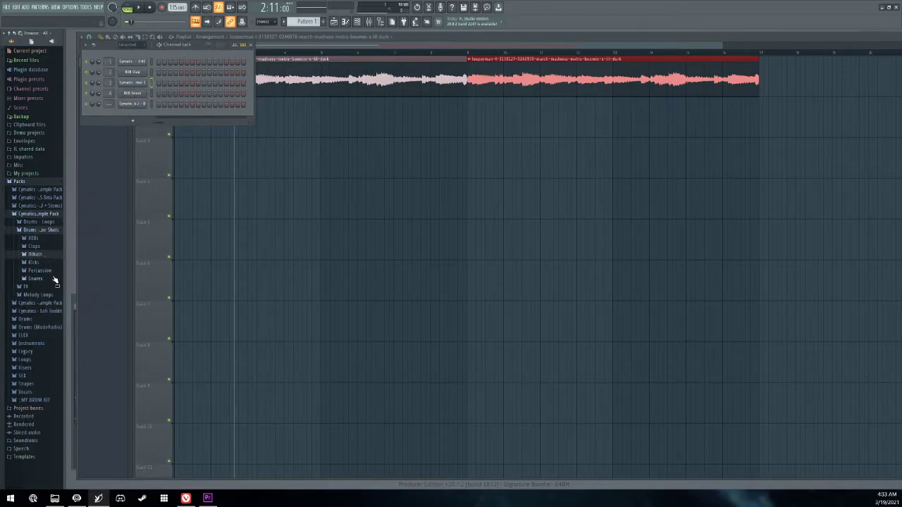
left_click(54, 279)
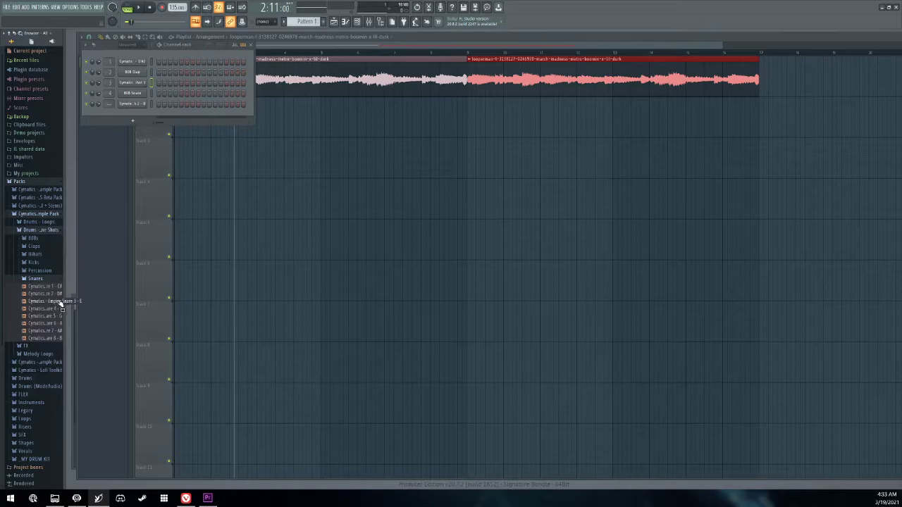
left_click(54, 294)
left_click_drag(54, 295, 138, 96)
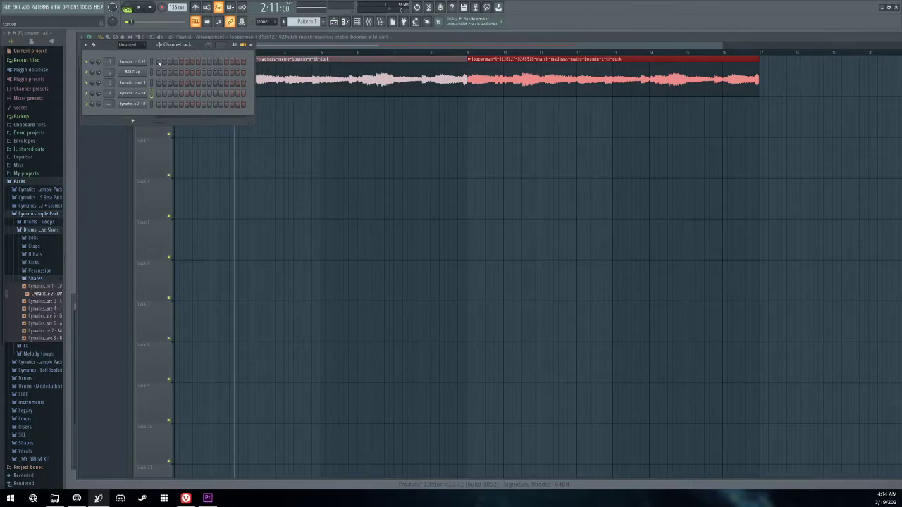
Switch to pattern mode, widen the Channel rack and extend the drum pattern to 32 steps while auditioning it.
key("l")
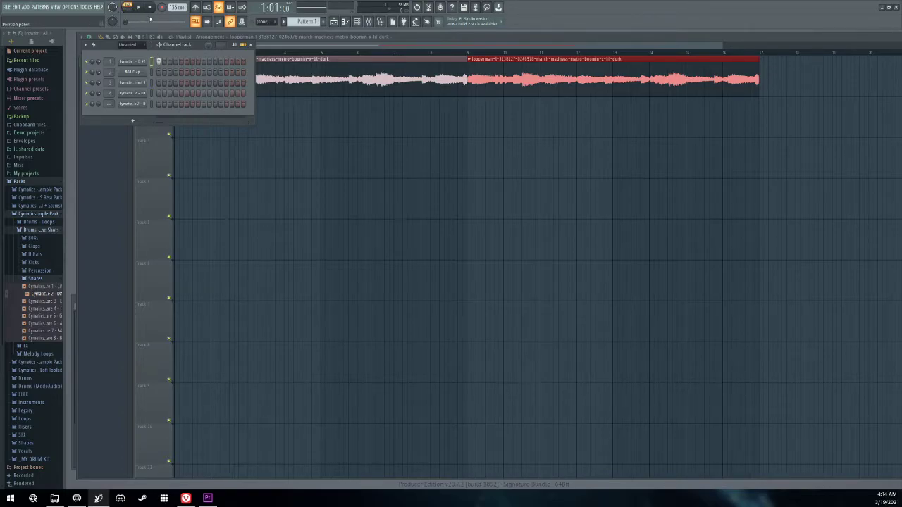
key("space")
left_click_drag(254, 82, 367, 84)
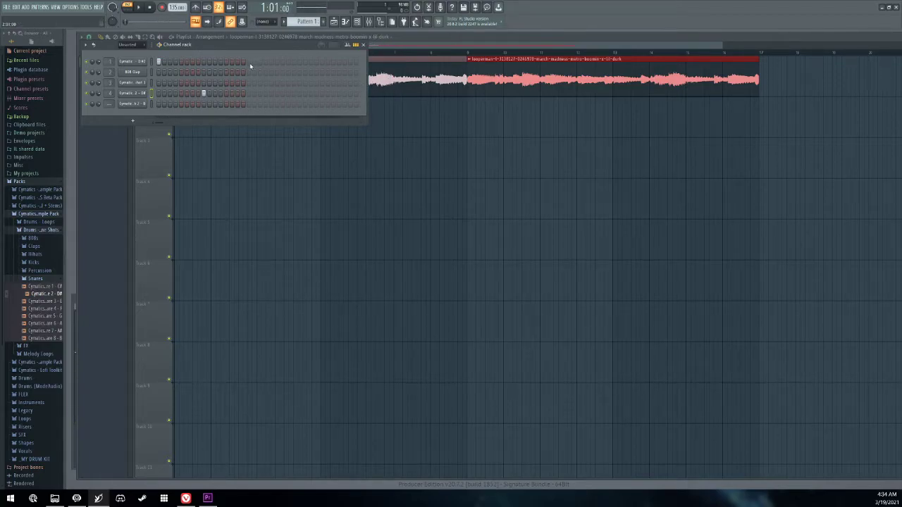
left_click(255, 62)
key("space")
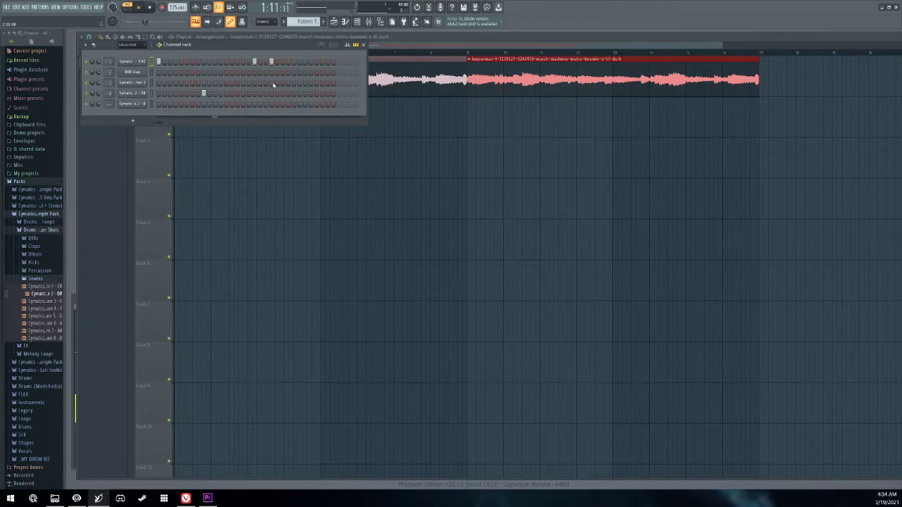
key("space")
key("space")
key("space")
key("space")
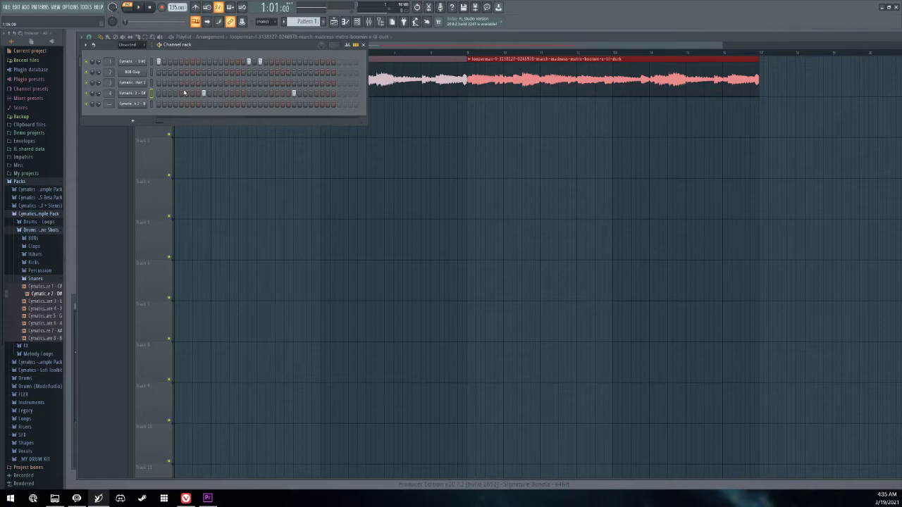
Fill the hi-hat channel with a hit on every fourth step and play the pattern.
right_click(139, 85)
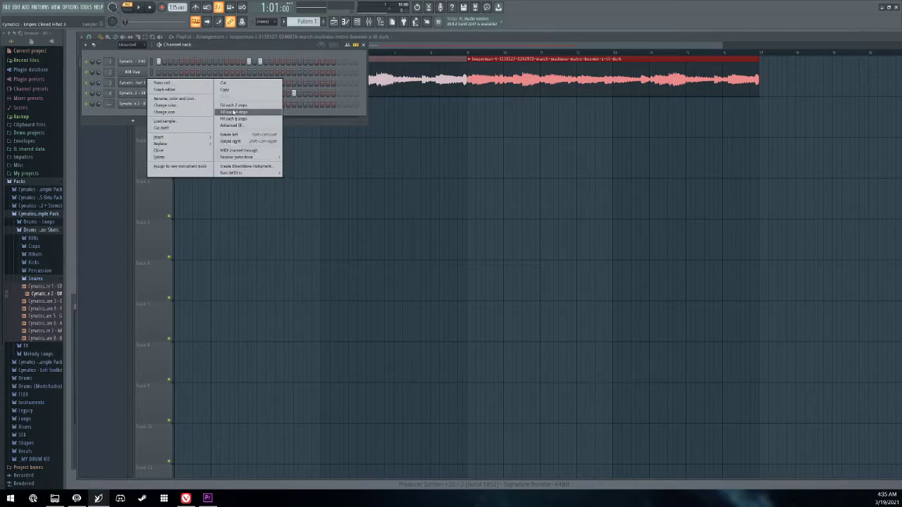
left_click(236, 113)
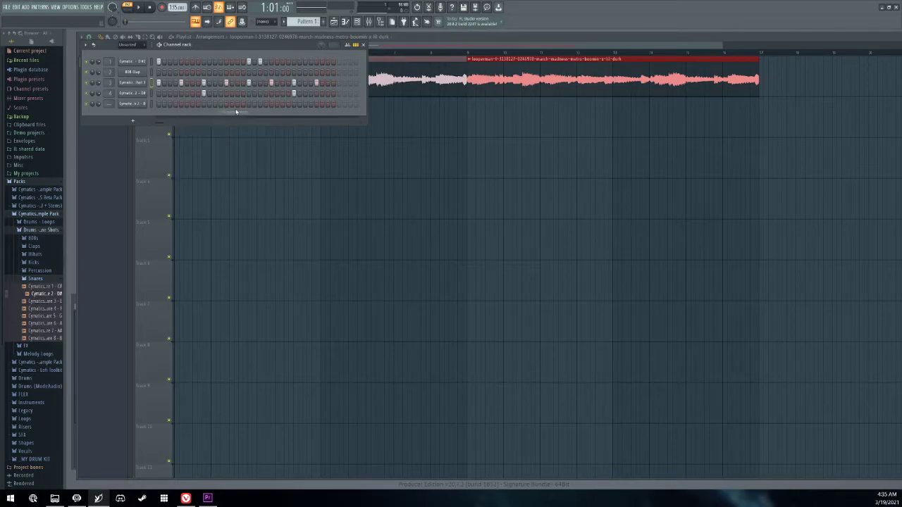
key("space")
left_click(293, 93)
Refill the hi-hat channel with a hit on every second step and stop playback.
right_click(141, 82)
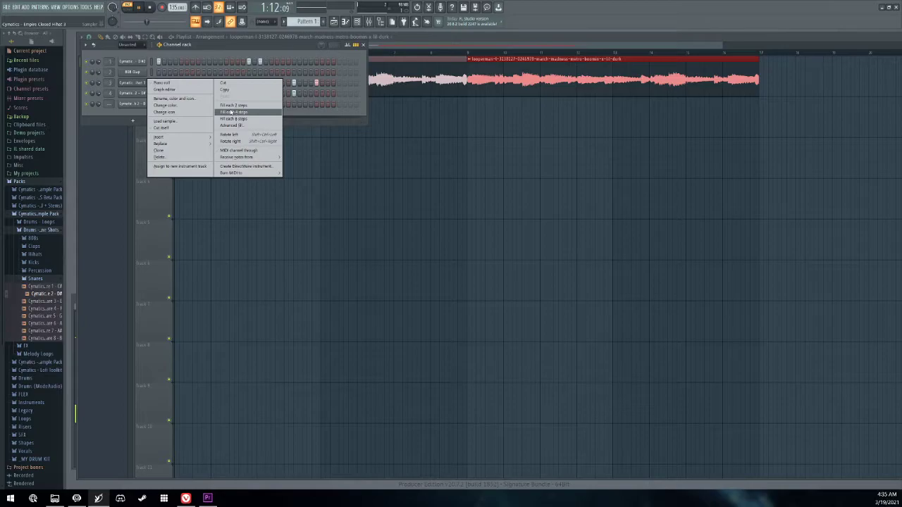
left_click(236, 108)
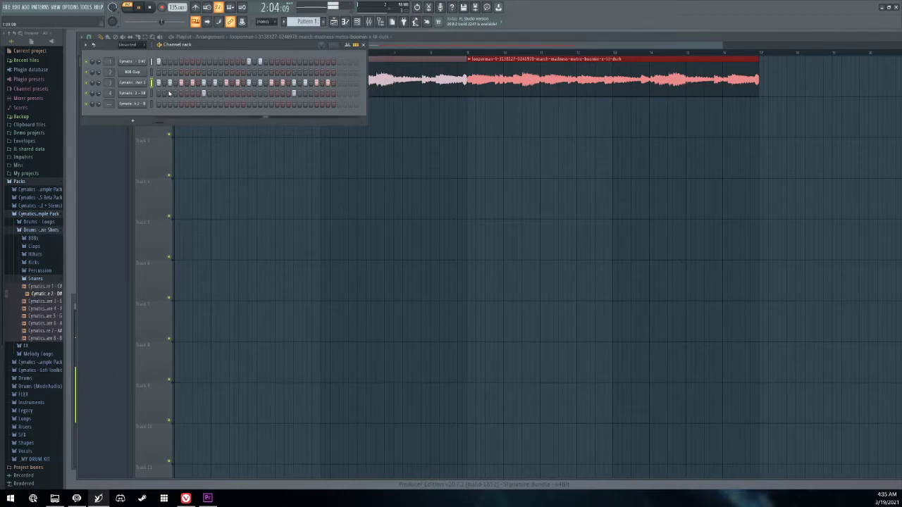
key("space")
right_click(136, 85)
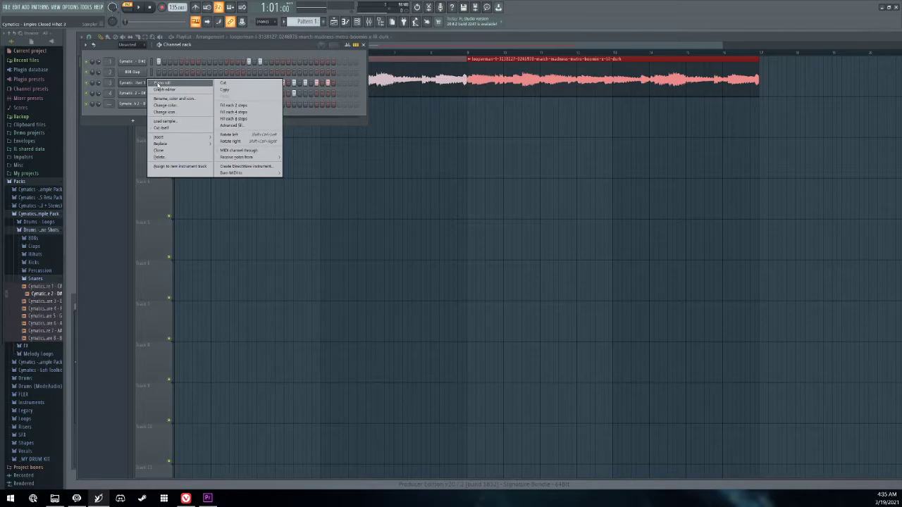
Open the hi-hat channel in the Piano roll and delete two of its notes.
left_click(158, 83)
left_click_drag(676, 84, 494, 44)
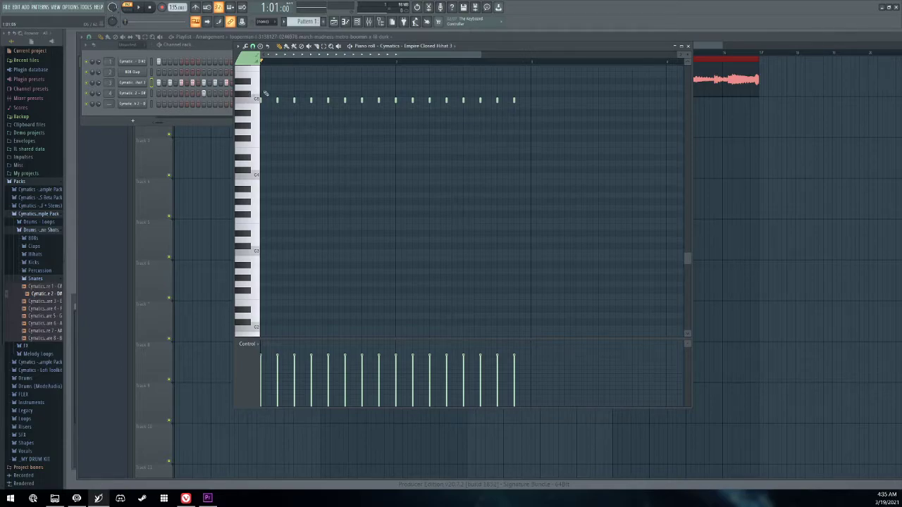
right_click(361, 101)
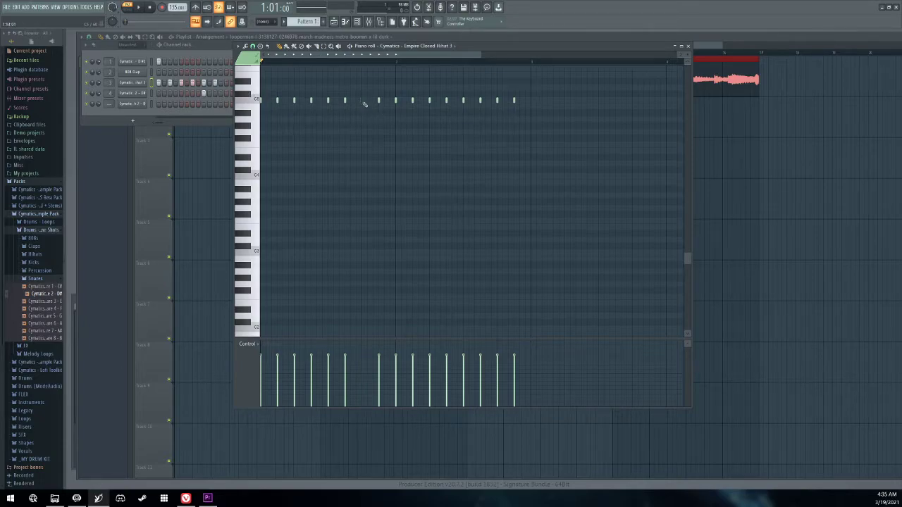
right_click(497, 101)
Add two short hi-hat notes near the end to form a roll and play it.
left_click(522, 103)
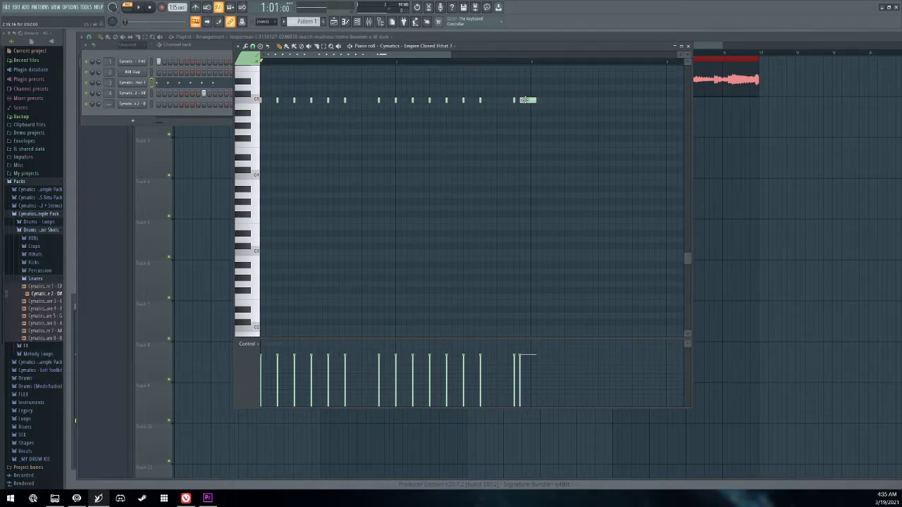
right_click(516, 100)
left_click(518, 100)
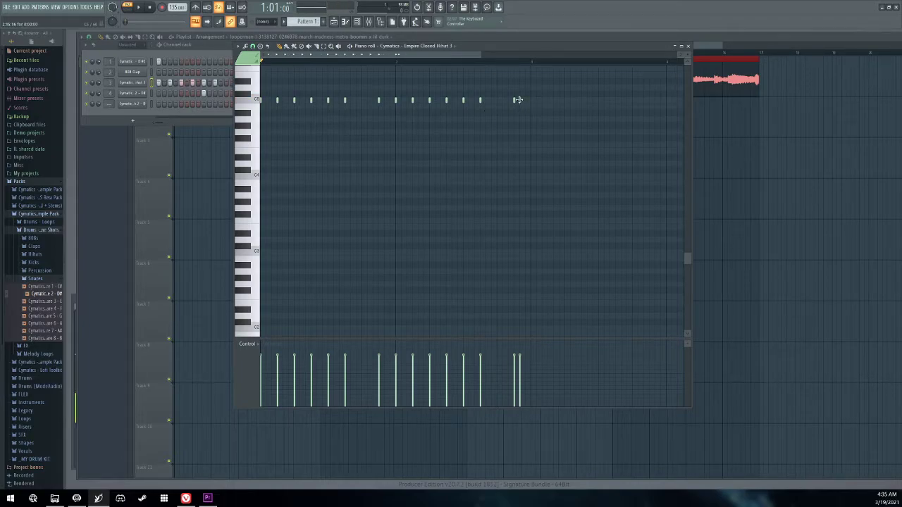
left_click(525, 101)
key("space")
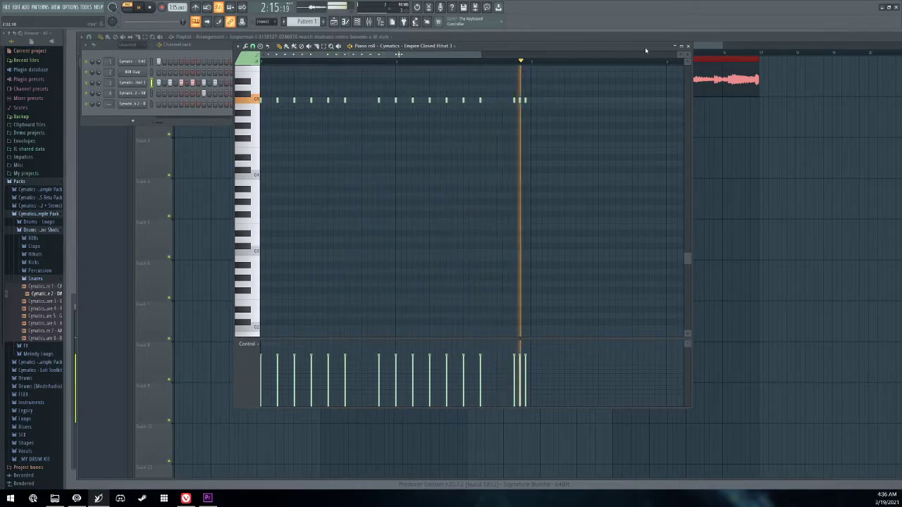
Close the Piano roll, stop playback and remove the accidental clip copy on Track 2.
left_click(675, 47)
key("space")
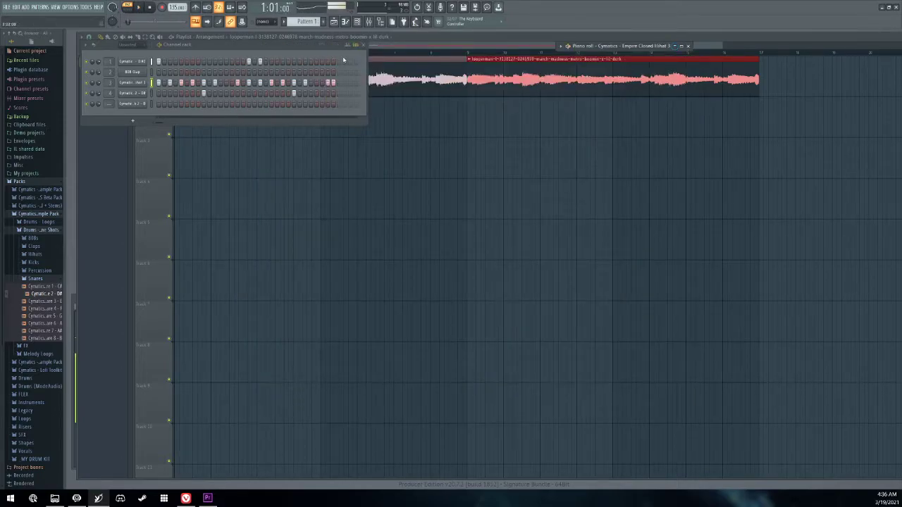
left_click_drag(308, 45, 367, 203)
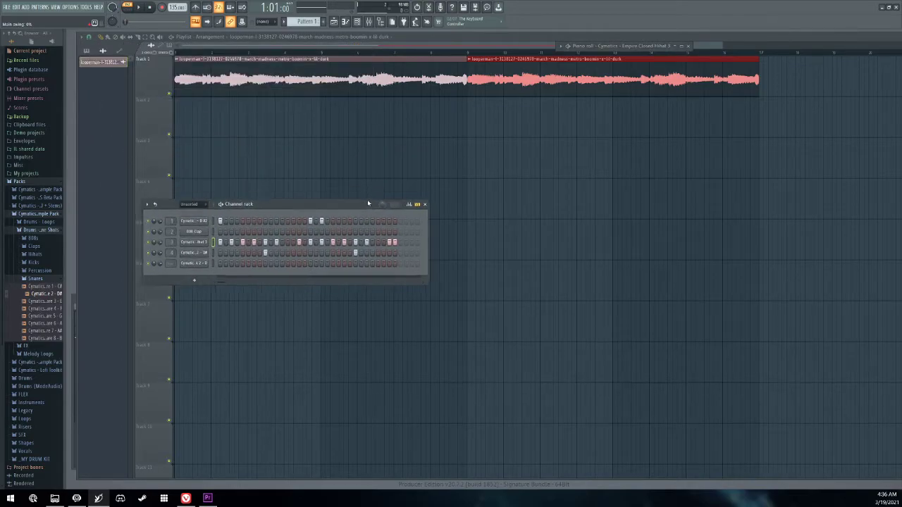
left_click(472, 124)
right_click(474, 116)
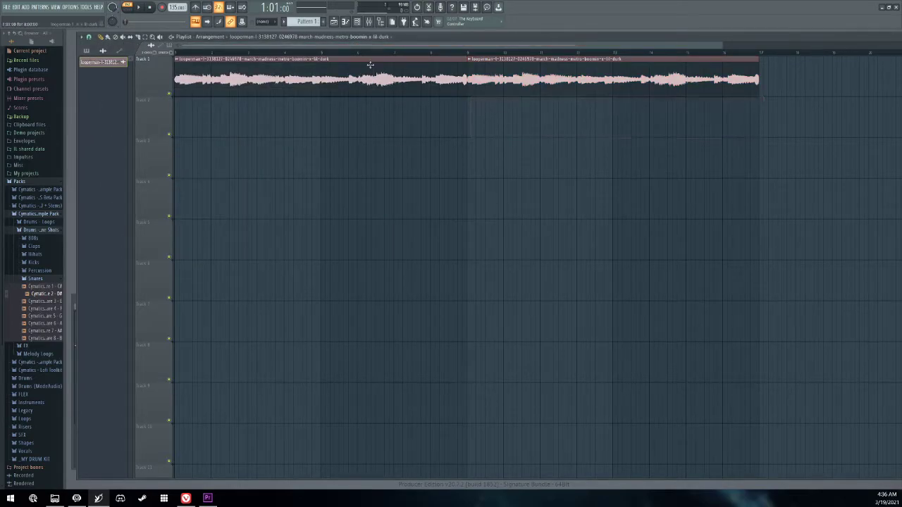
Place Pattern 1 on Track 2 at bars 9, 11, 13 and 15, then play in Song mode.
left_click(307, 21)
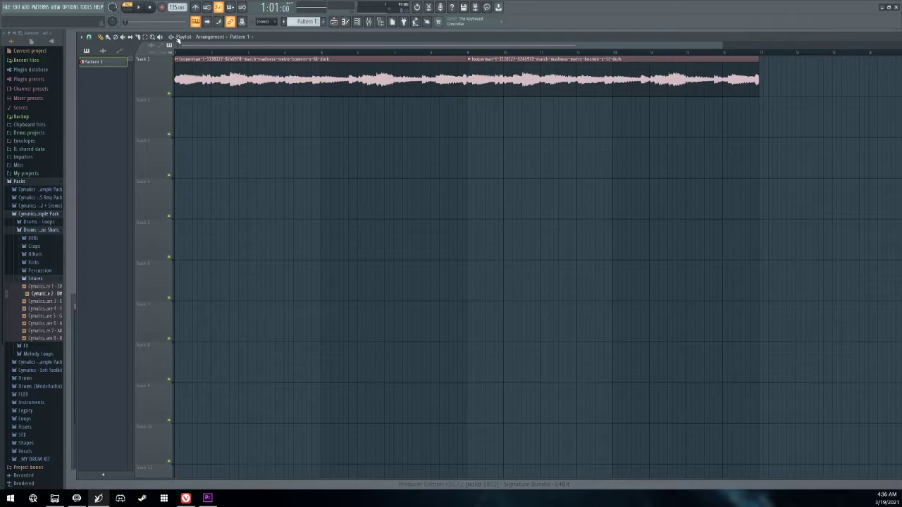
left_click(472, 130)
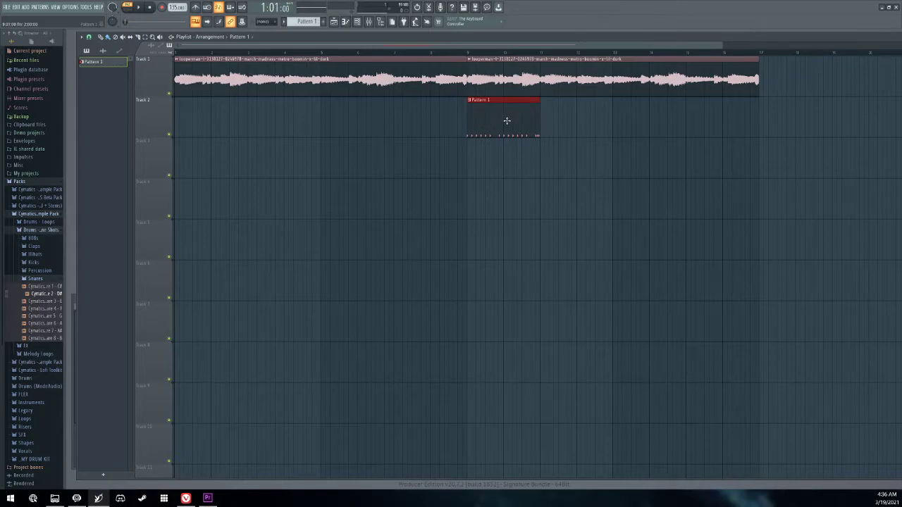
key("ctrl+b")
key("ctrl+b")
key("ctrl+b")
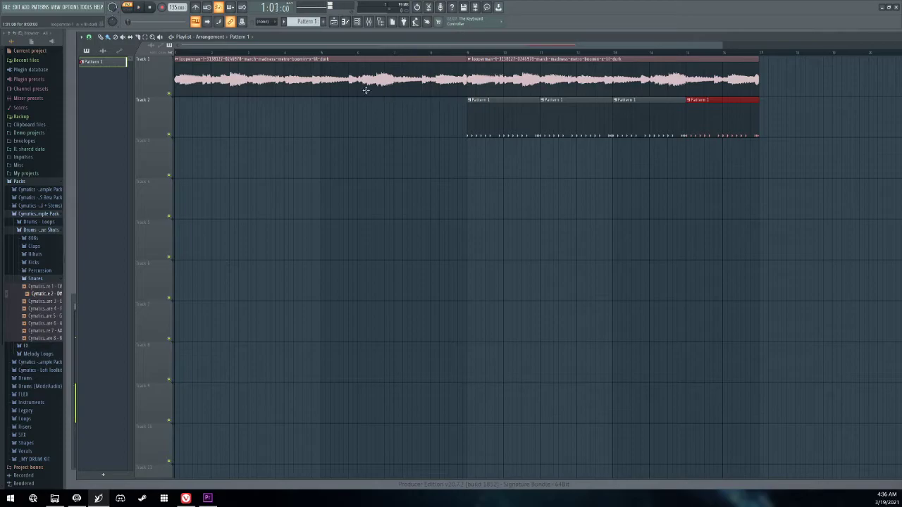
left_click(129, 9)
key("space")
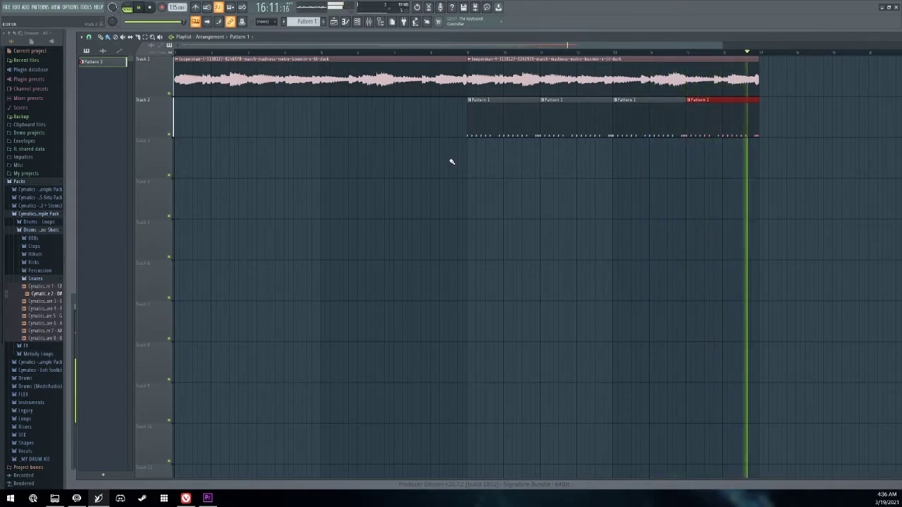
key("space")
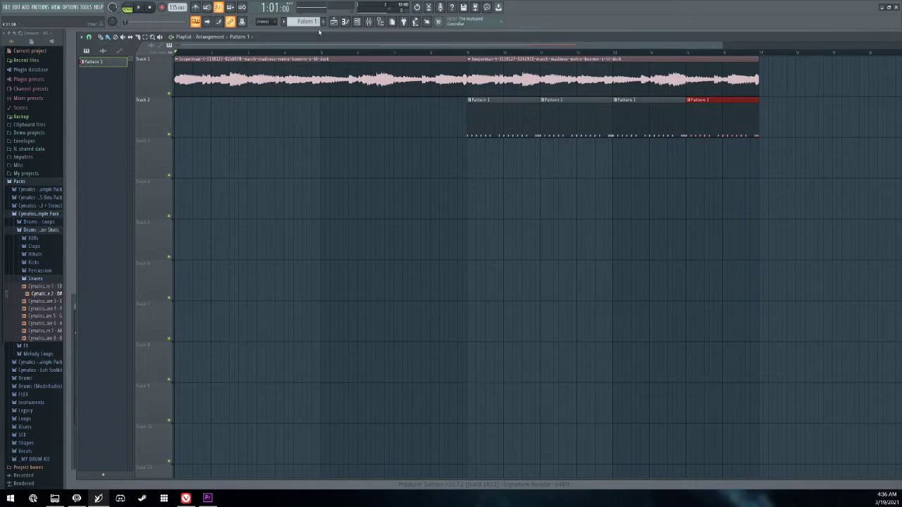
Bring up the Channel rack and expand the 808s sample folder in the browser.
left_click(358, 22)
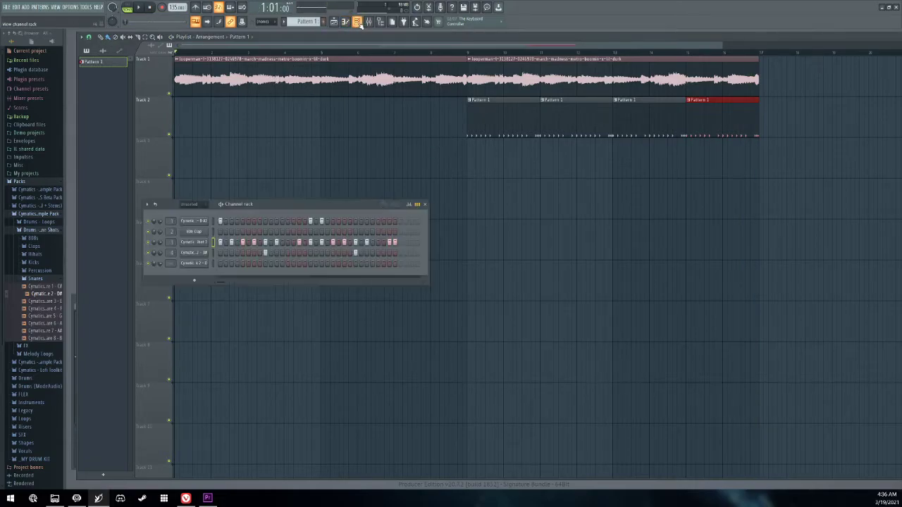
left_click_drag(313, 208, 397, 138)
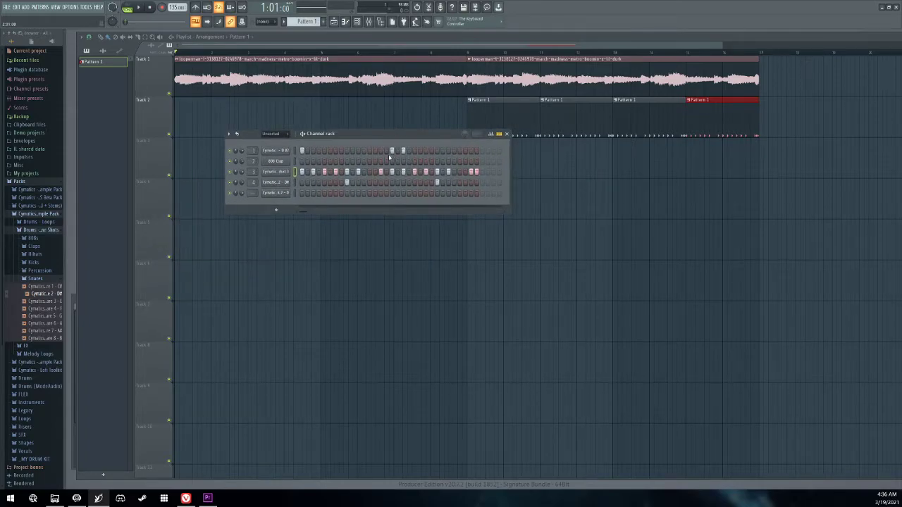
left_click(52, 280)
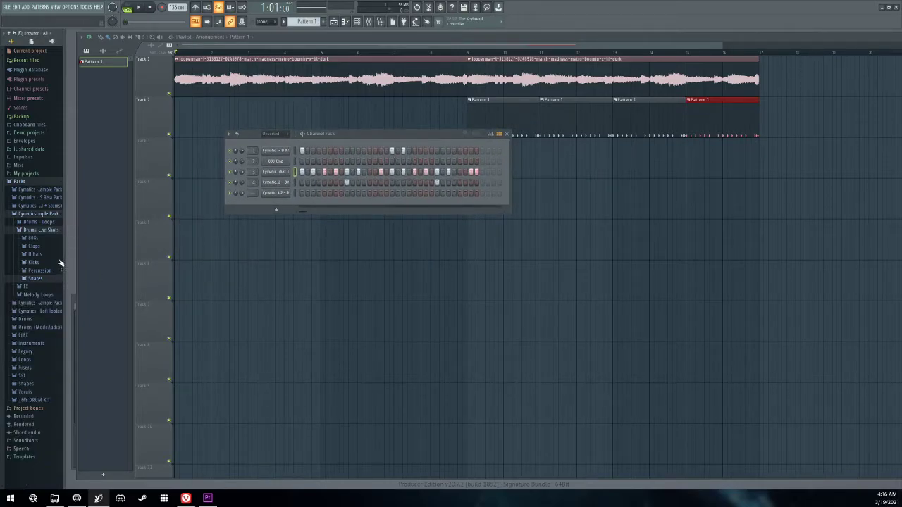
left_click(36, 240)
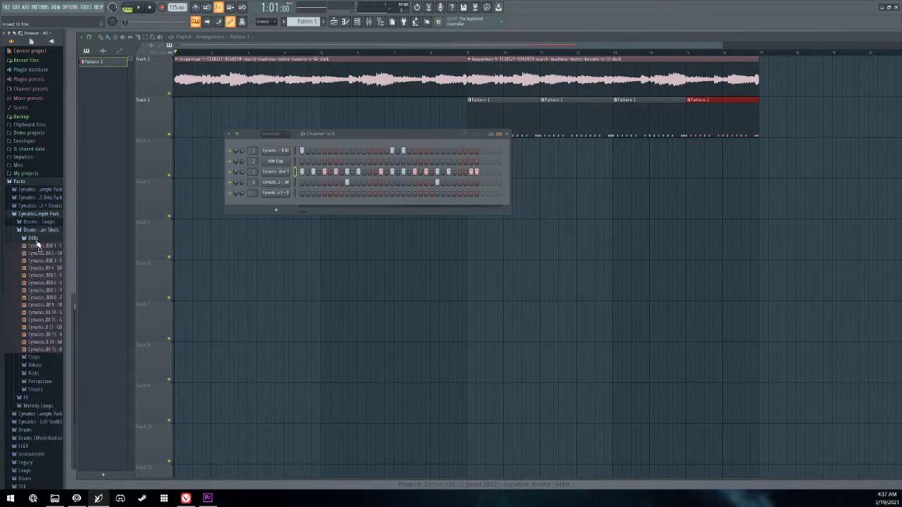
Preview the Empire 808 samples, add Empire 808 4 - D# as a channel, and play from bar 8.
left_click(53, 268)
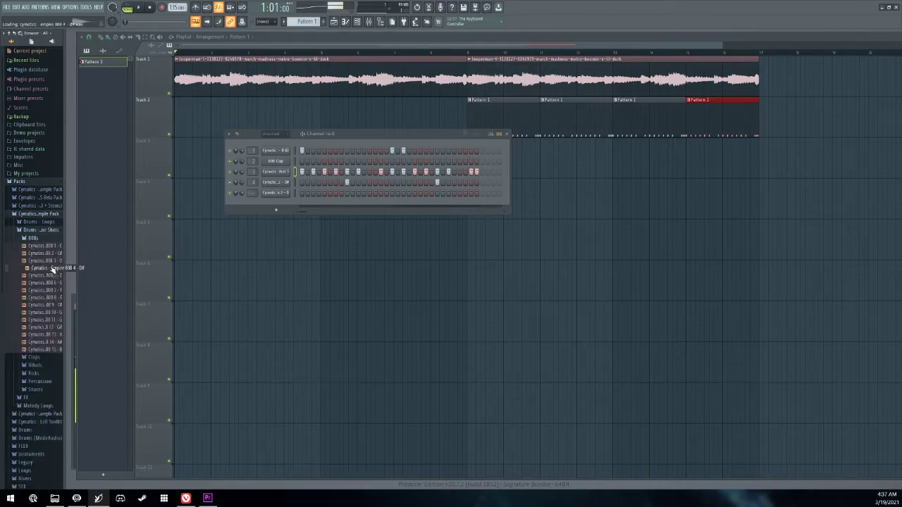
left_click(45, 262)
left_click_drag(44, 268, 275, 204)
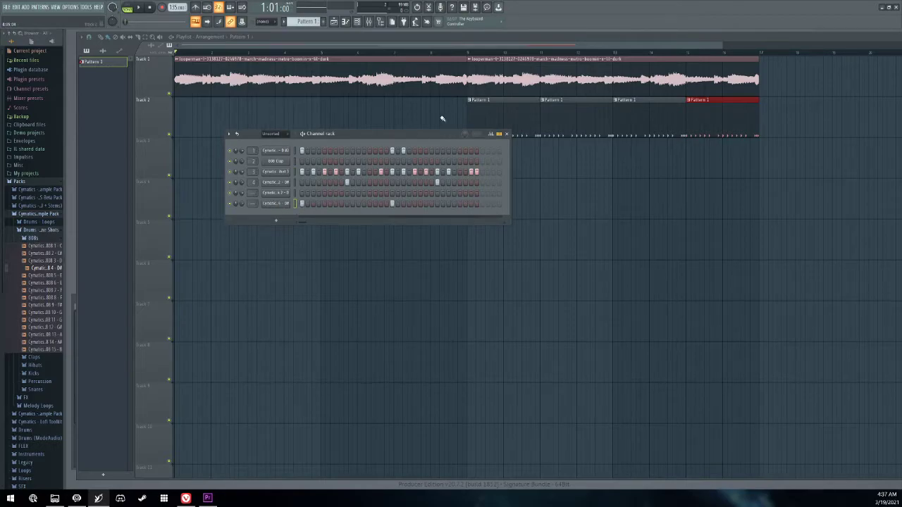
left_click(465, 53)
key("space")
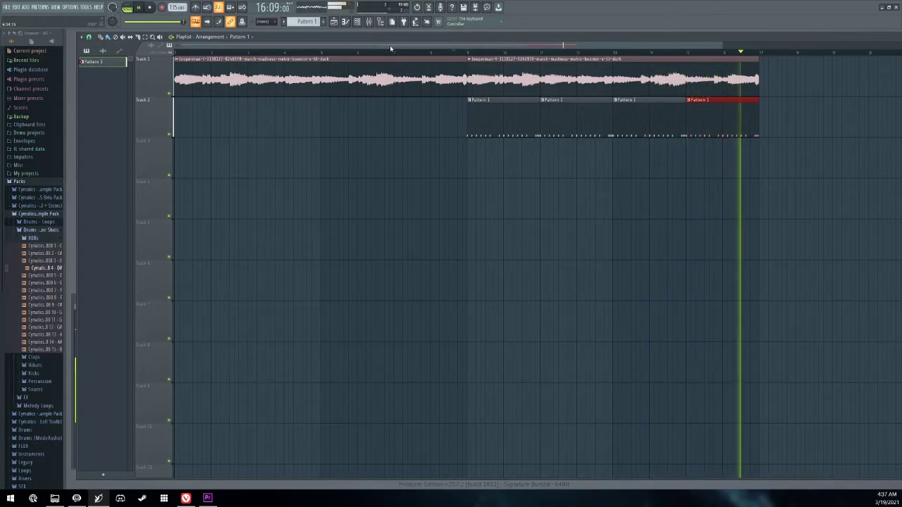
key("space")
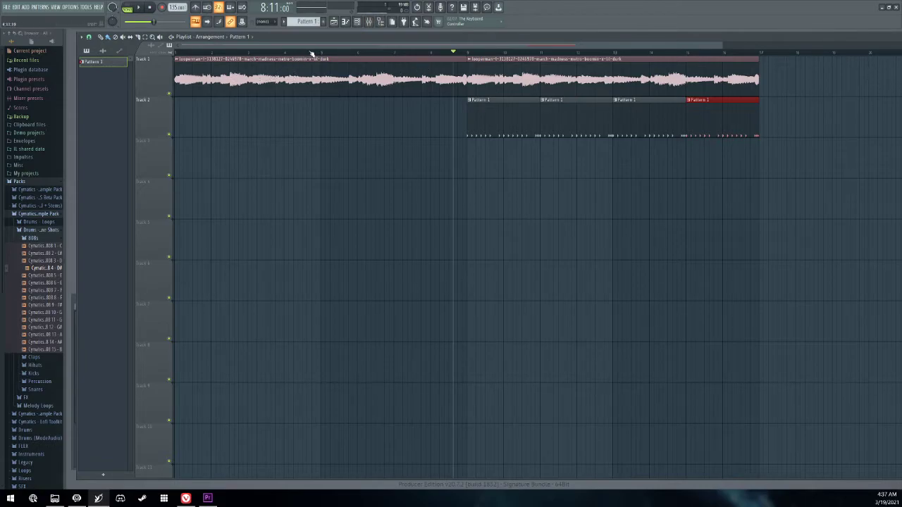
left_click_drag(312, 54, 339, 55)
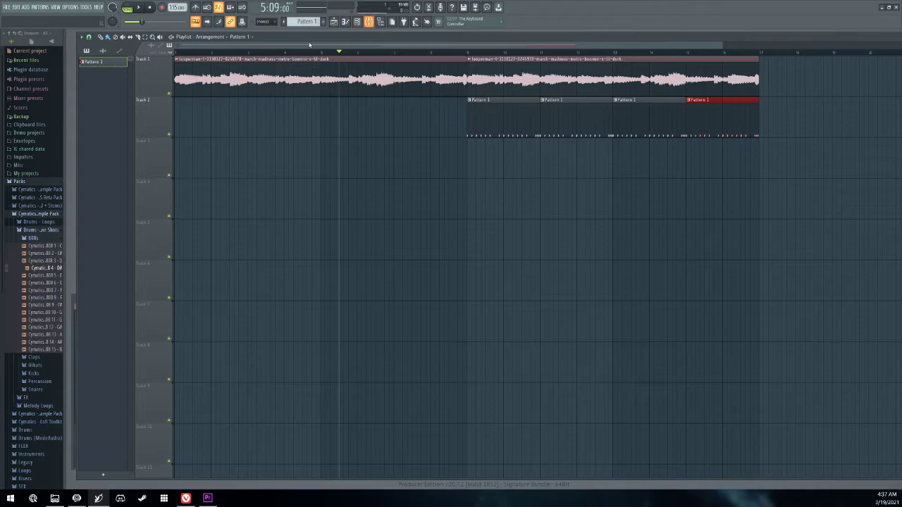
Change Track 1's track mode to Audio track routed to mixer Insert 6.
right_click(157, 78)
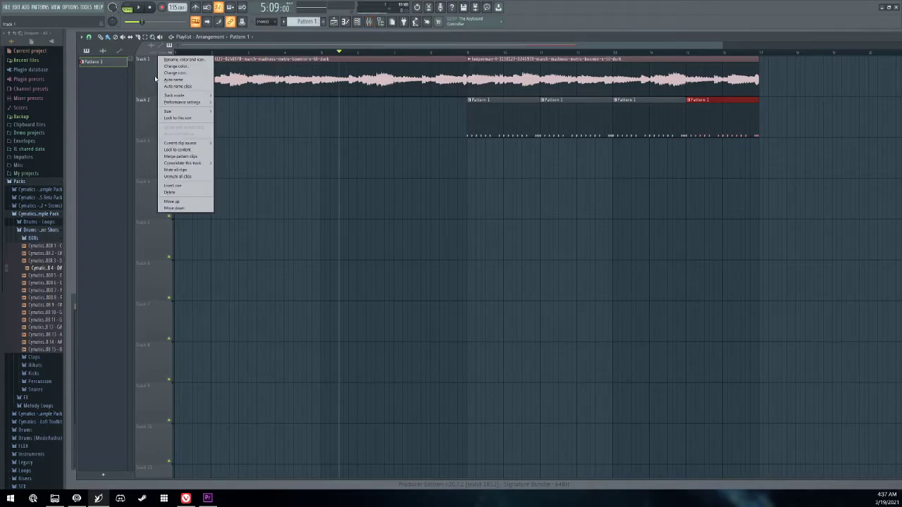
mouse_move(170, 96)
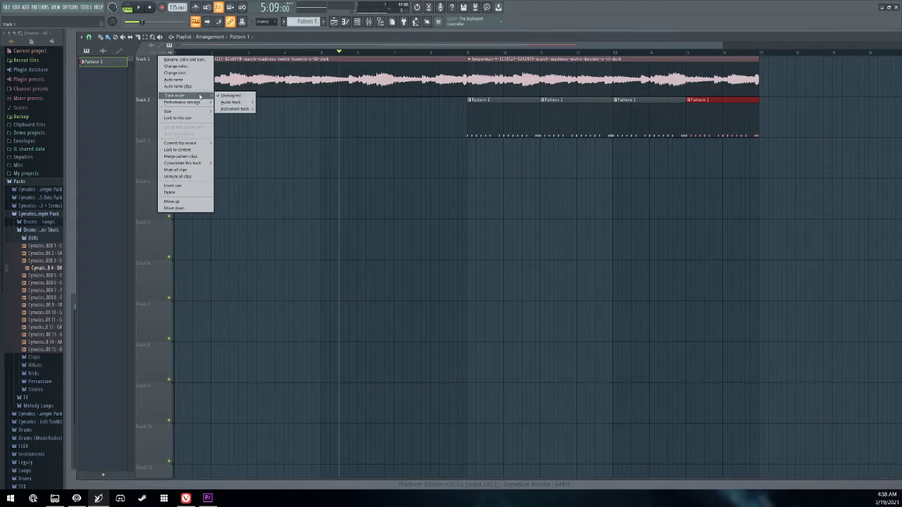
mouse_move(247, 104)
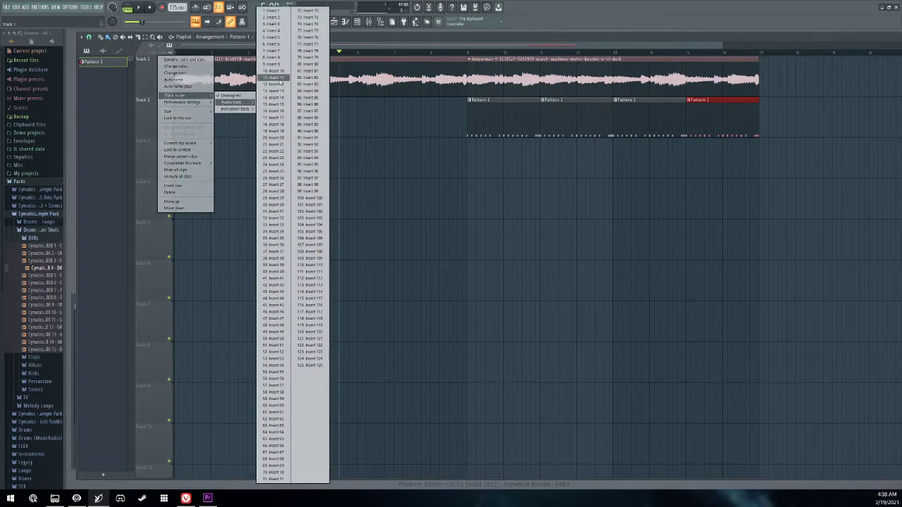
left_click(279, 44)
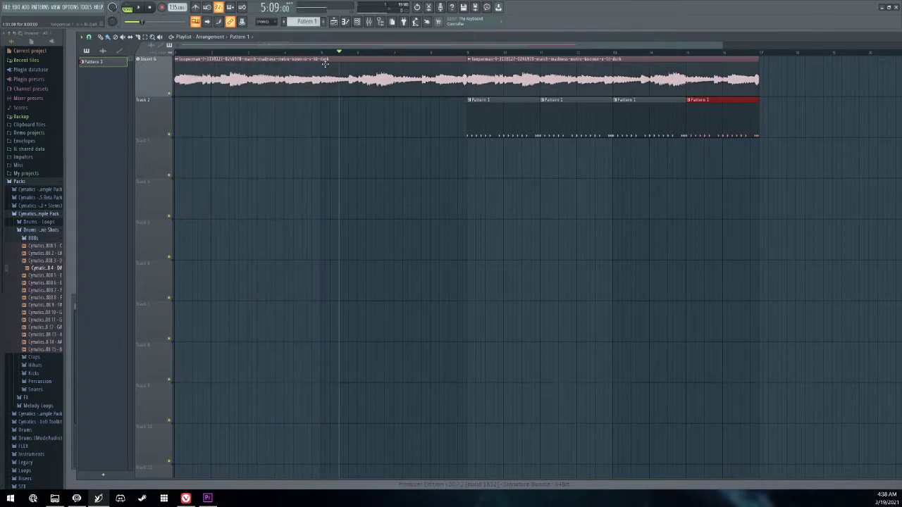
Bring the mixer up over the playlist and switch its layout preset to Compact.
left_click(368, 21)
left_click_drag(270, 300, 365, 176)
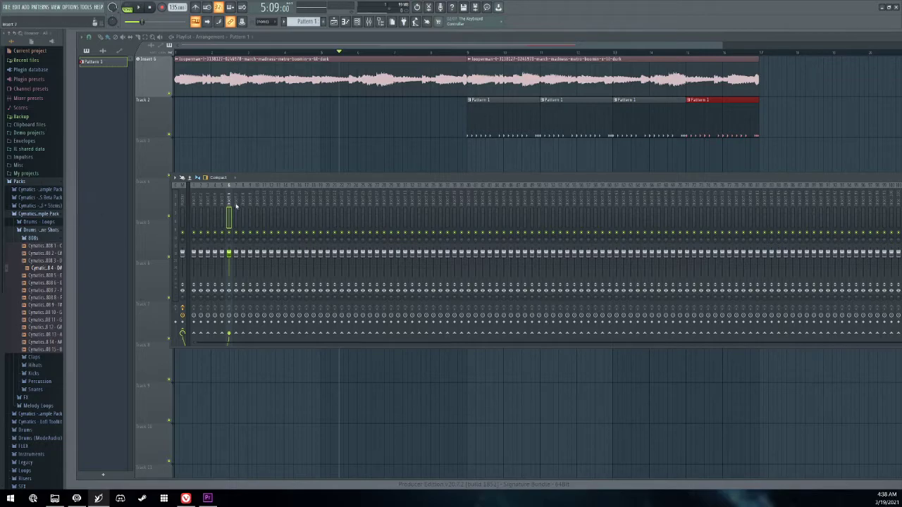
left_click_drag(269, 180, 231, 163)
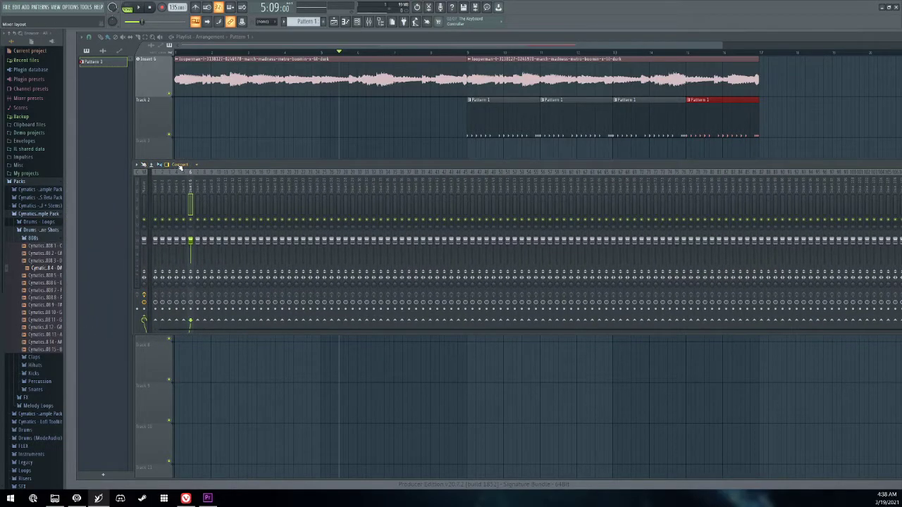
left_click(178, 165)
left_click(187, 177)
left_click(185, 165)
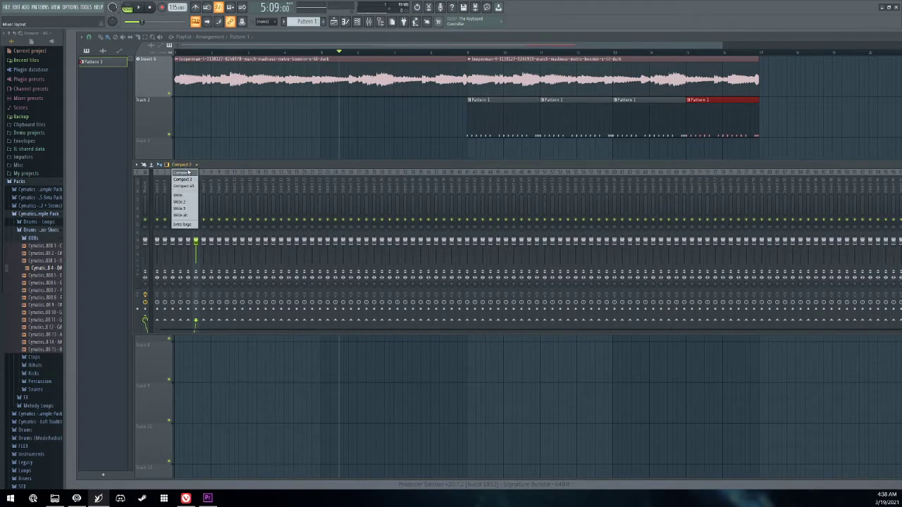
left_click(189, 176)
Shrink and reposition the mixer window into a small panel centred over the Playlist.
left_click_drag(299, 166, 105, 155)
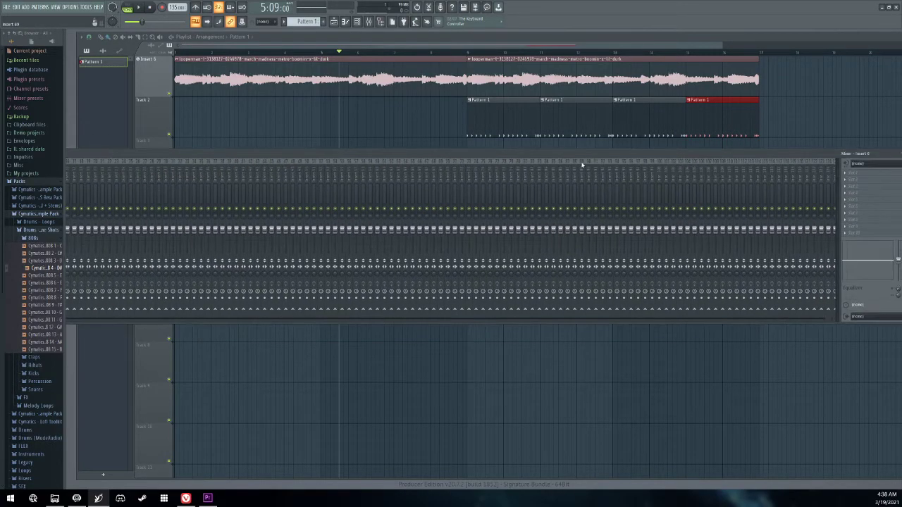
left_click_drag(582, 165, 381, 168)
left_click_drag(720, 185, 502, 173)
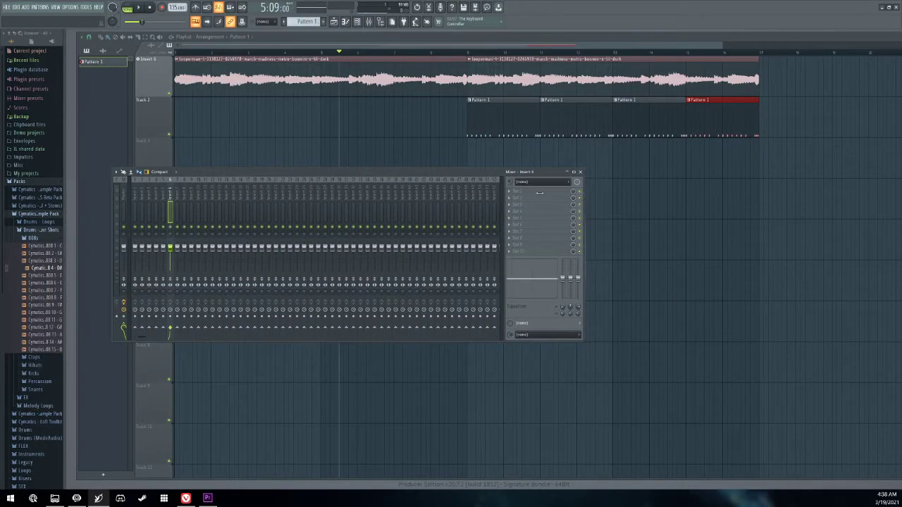
left_click_drag(589, 195, 312, 189)
left_click_drag(215, 171, 349, 161)
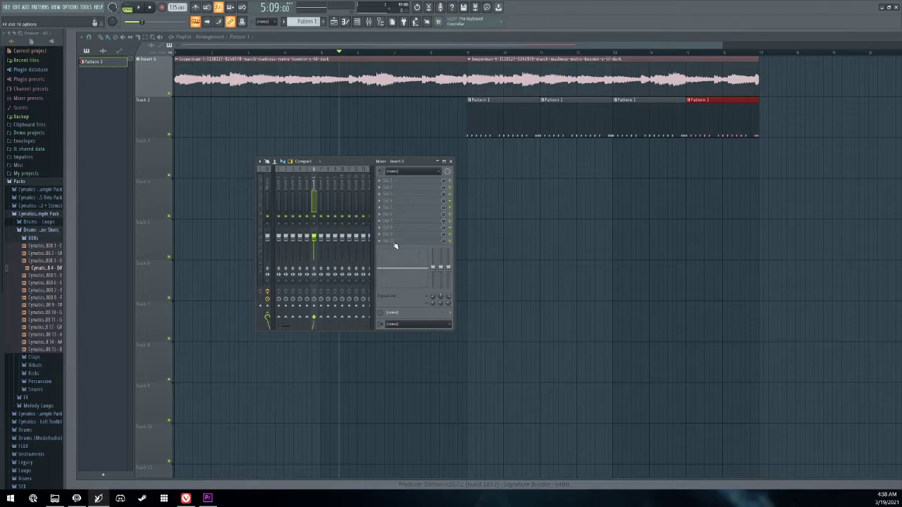
Load iZotope Vinyl into Insert 6's first effect slot from the More plugins list.
left_click(383, 184)
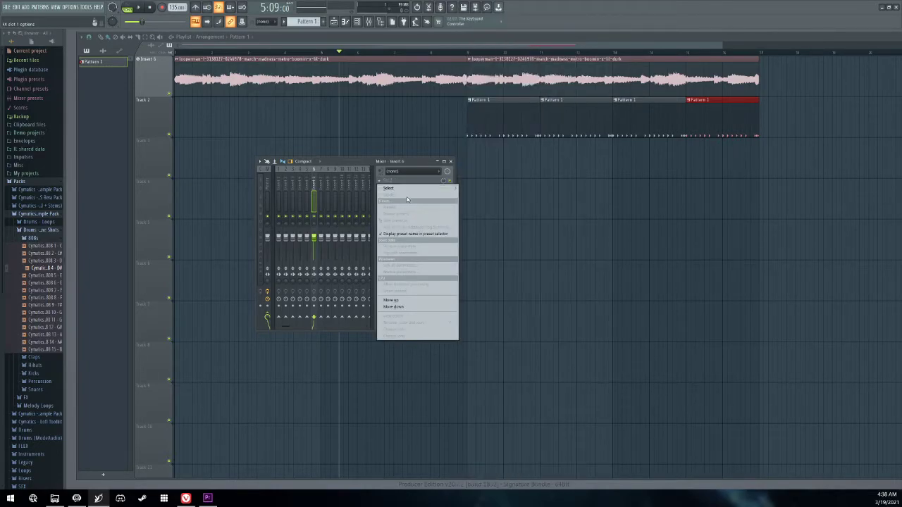
mouse_move(386, 189)
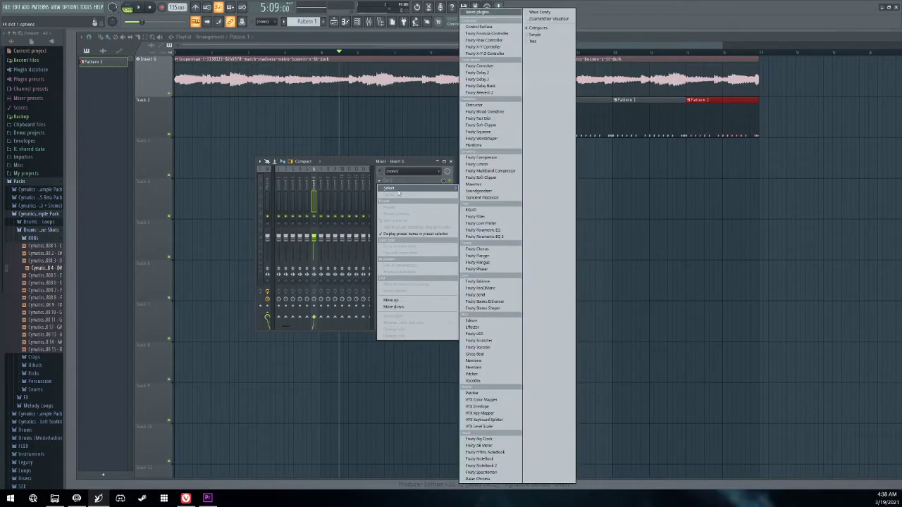
left_click(479, 13)
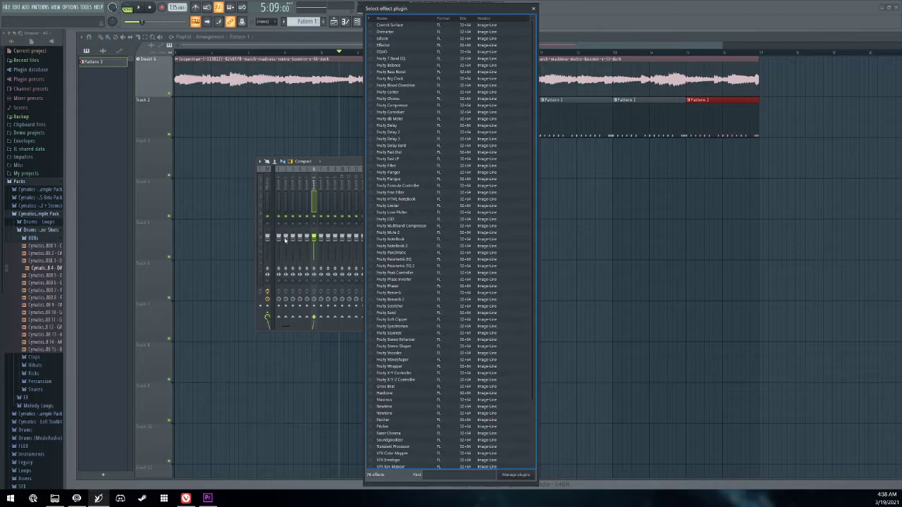
scroll(426, 317, "down", 3)
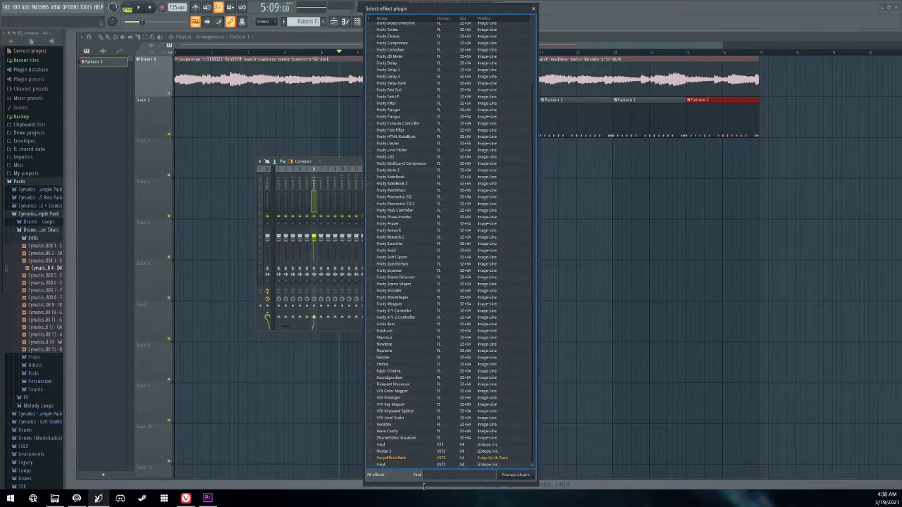
left_click(390, 465)
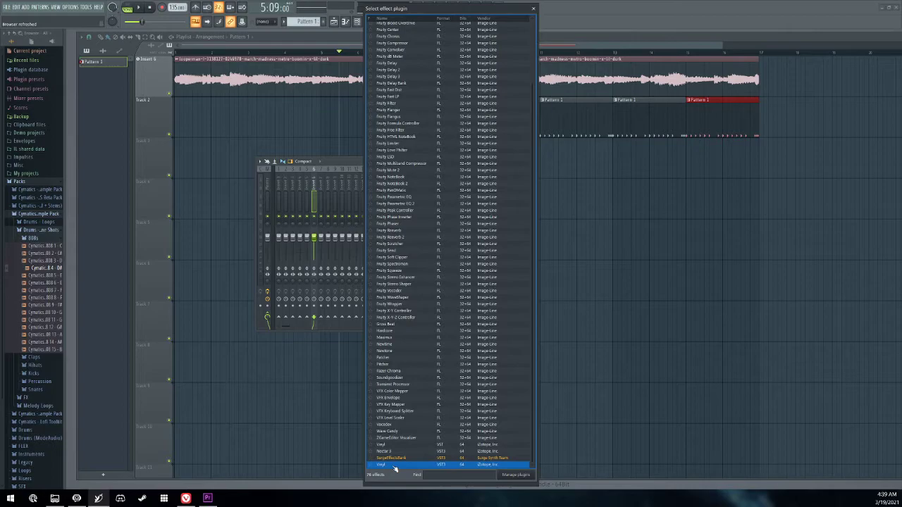
double_click(394, 466)
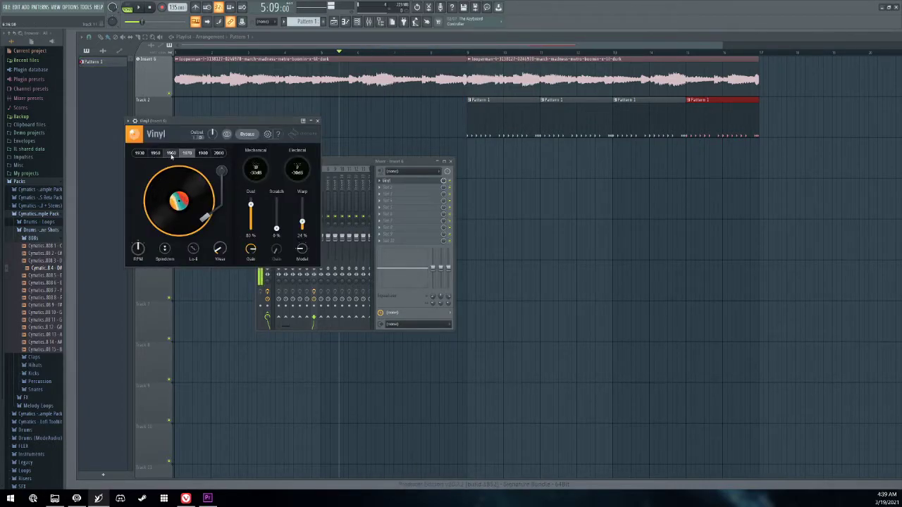
Raise Vinyl's warp to about 31% and wear to 16%, then audition the beat from bar 9.
left_click_drag(303, 224, 250, 212)
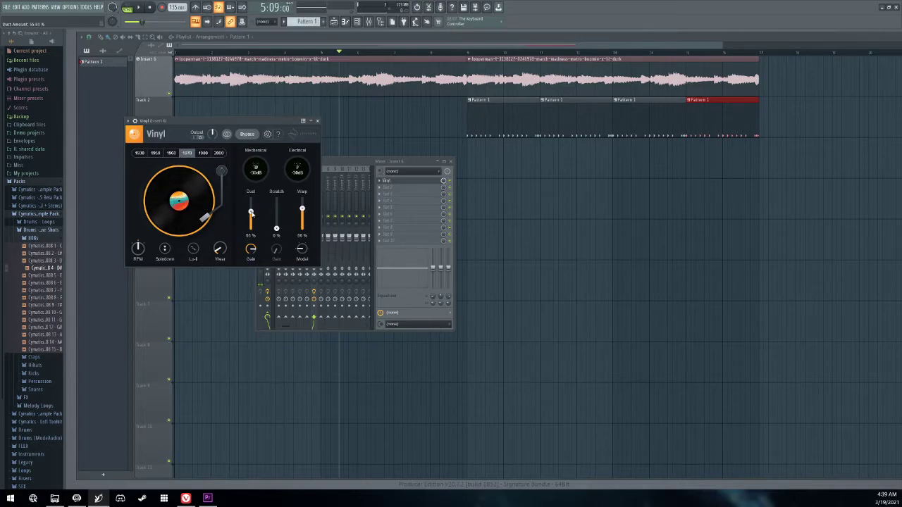
left_click_drag(219, 250, 219, 248)
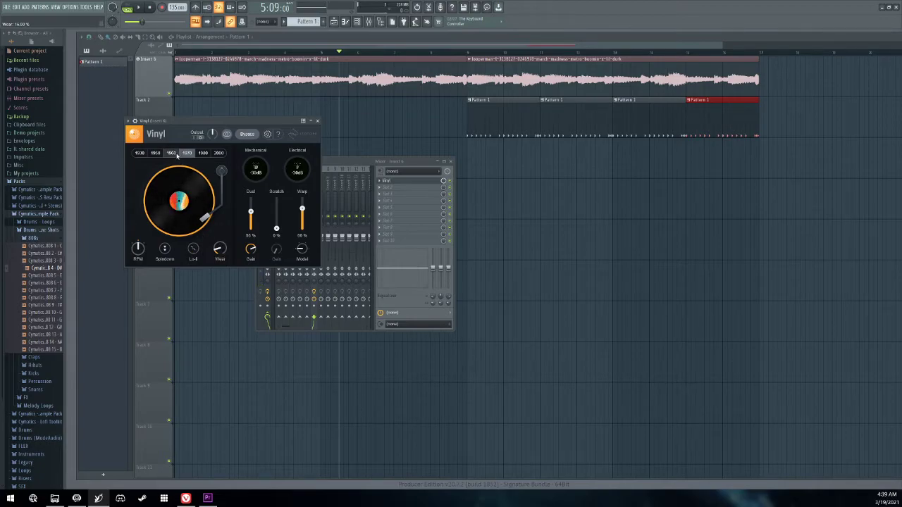
left_click(467, 54)
key("space")
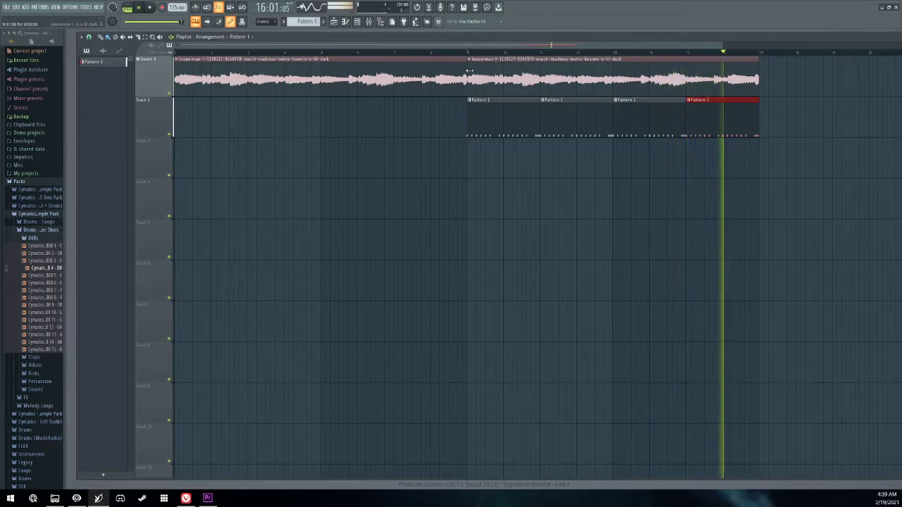
key("space")
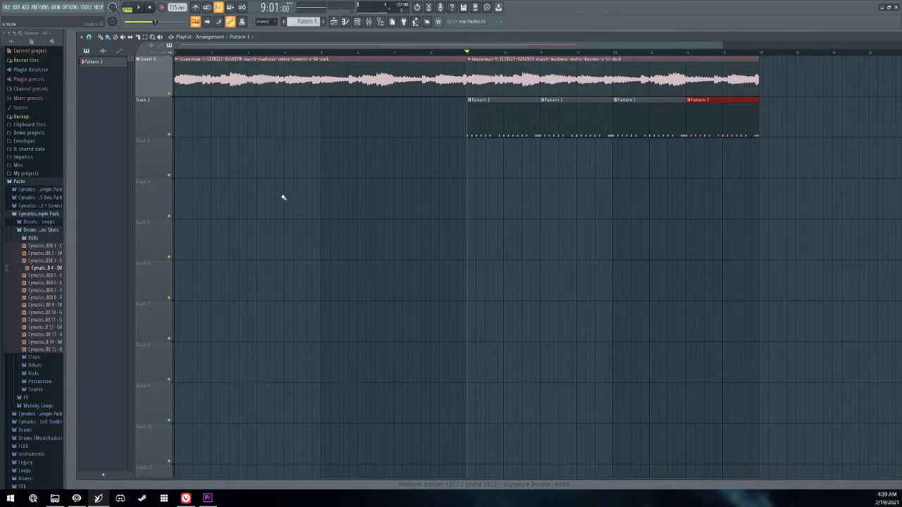
Add Fruity Reverb 2 to Insert 6's second effect slot and restart playback.
left_click(369, 22)
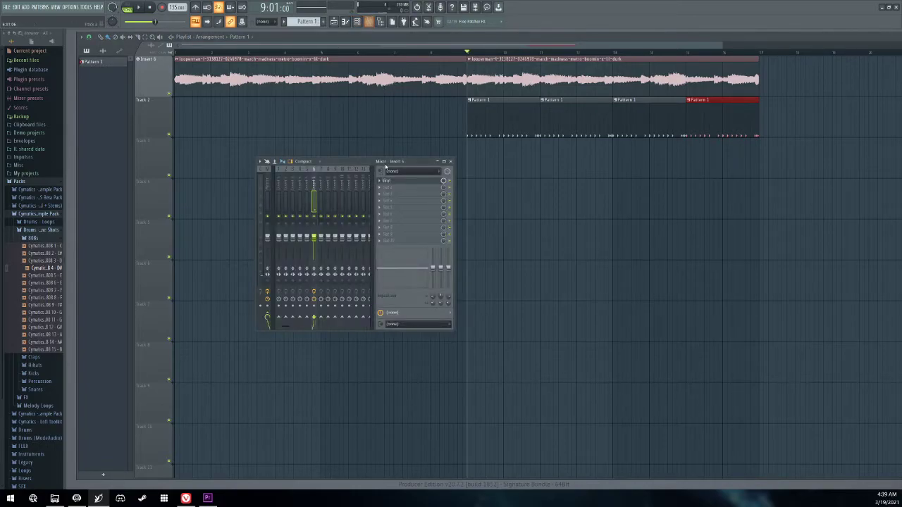
left_click(386, 190)
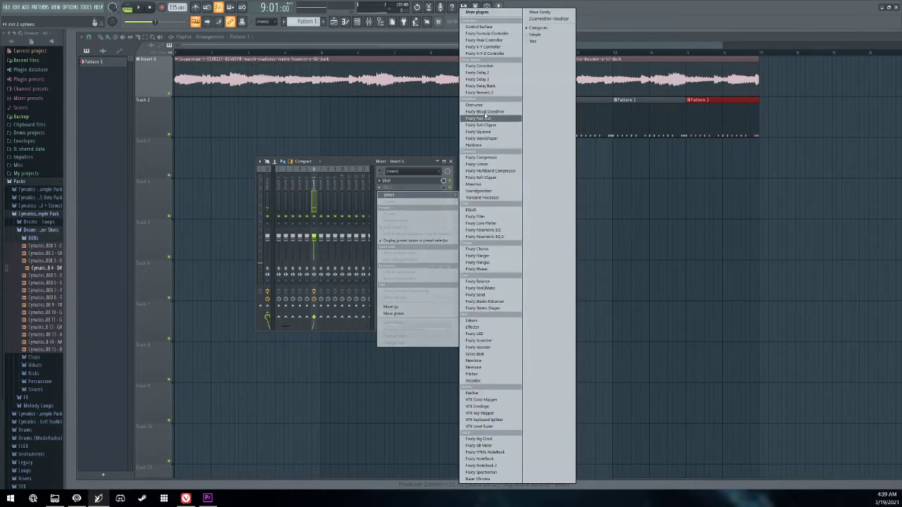
left_click(486, 93)
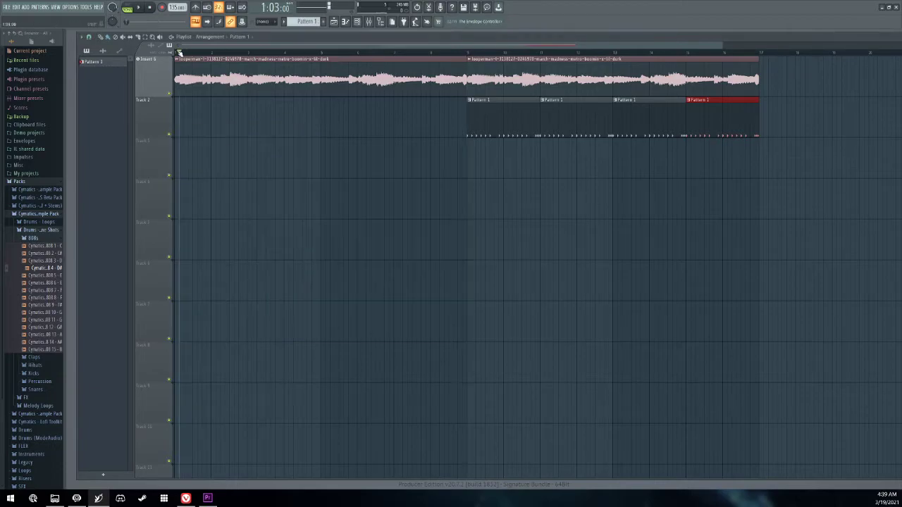
key("space")
key("F12")
key("space")
Set Fruity Reverb 2's room size to 74 and wet level to 70% during playback.
left_click(368, 21)
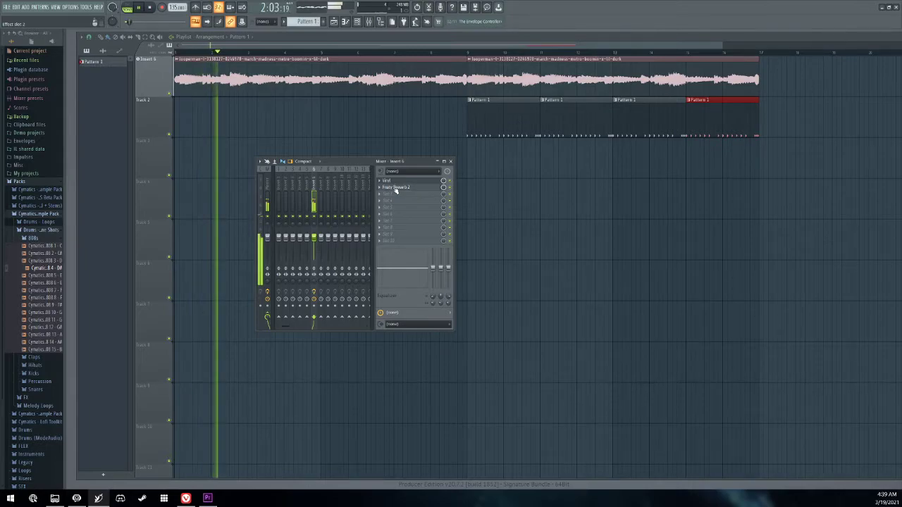
left_click(396, 188)
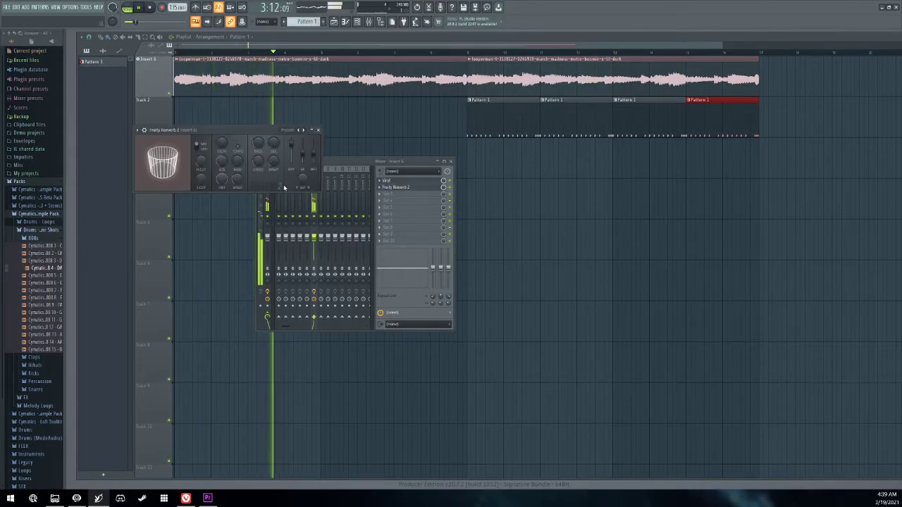
left_click_drag(221, 162, 221, 145)
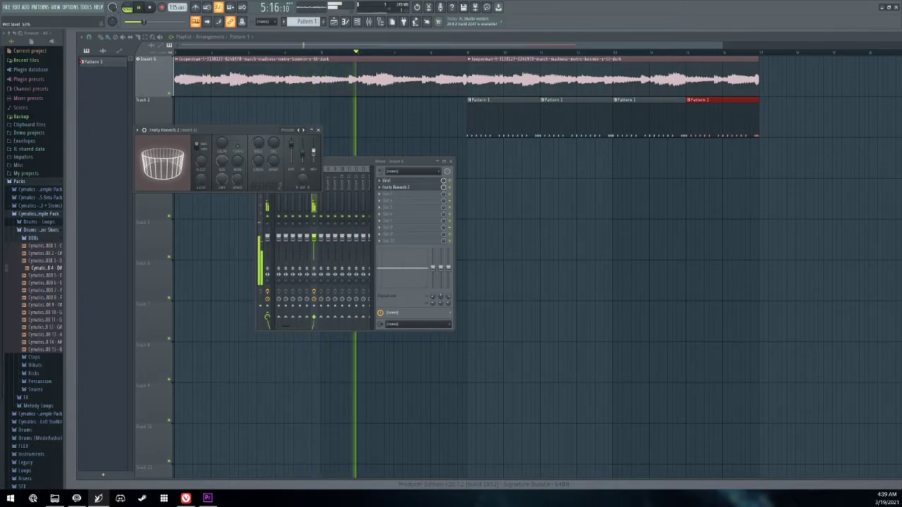
left_click_drag(313, 150, 312, 146)
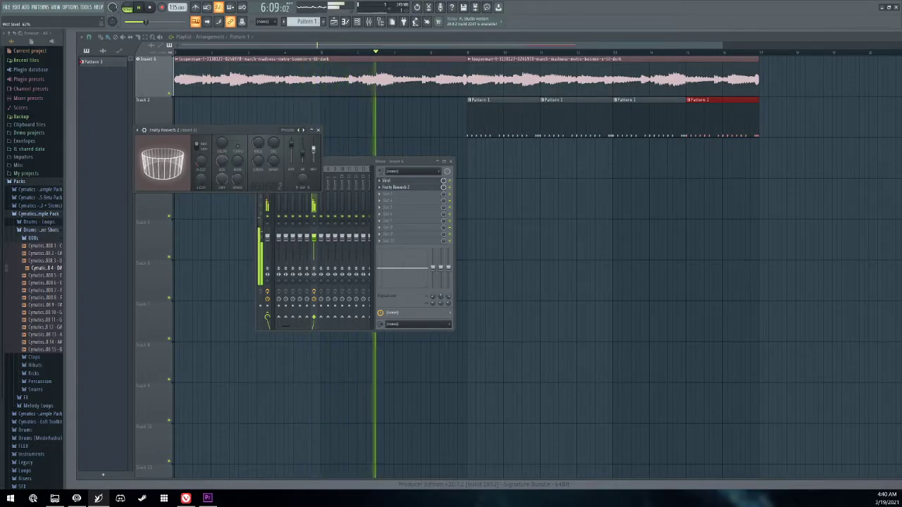
left_click(312, 131)
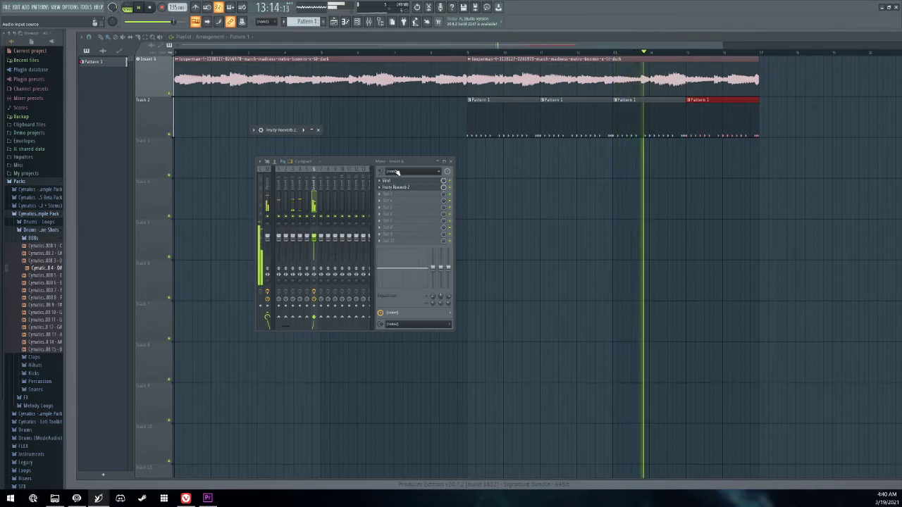
key("space")
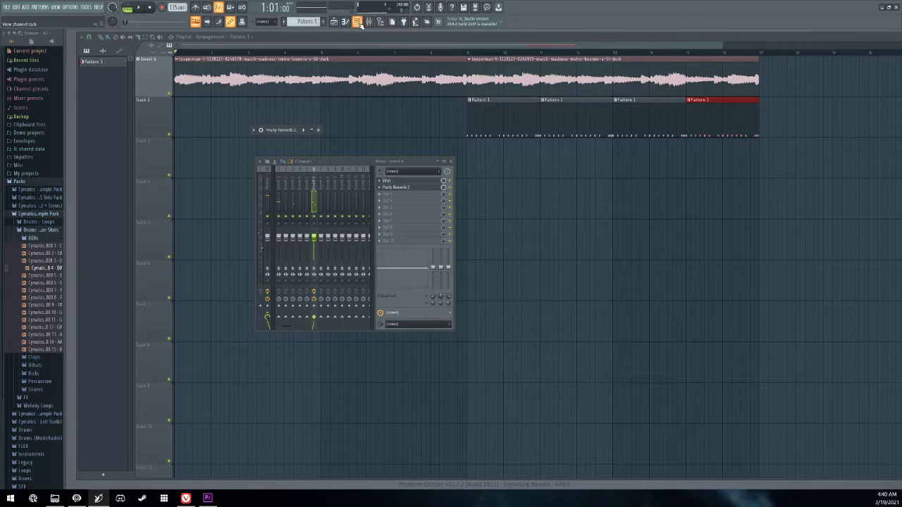
left_click(358, 21)
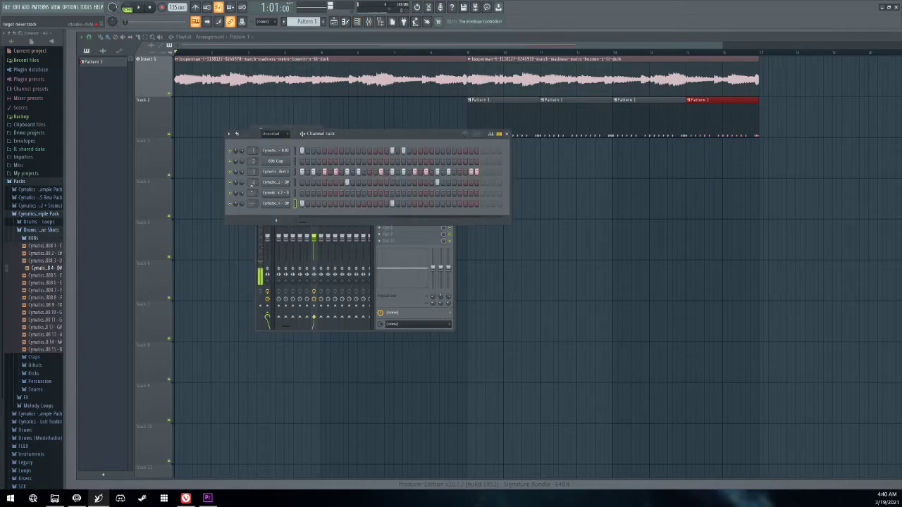
Preview channels 6 and 3, then move the Channel rack up and right to uncover the mixer.
left_click(255, 205)
left_click(259, 175)
left_click_drag(357, 136, 491, 126)
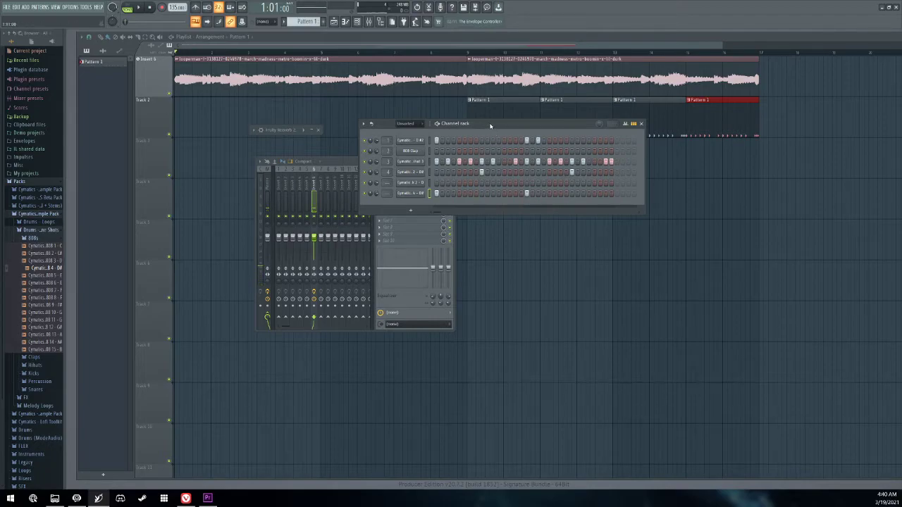
left_click_drag(491, 126, 496, 126)
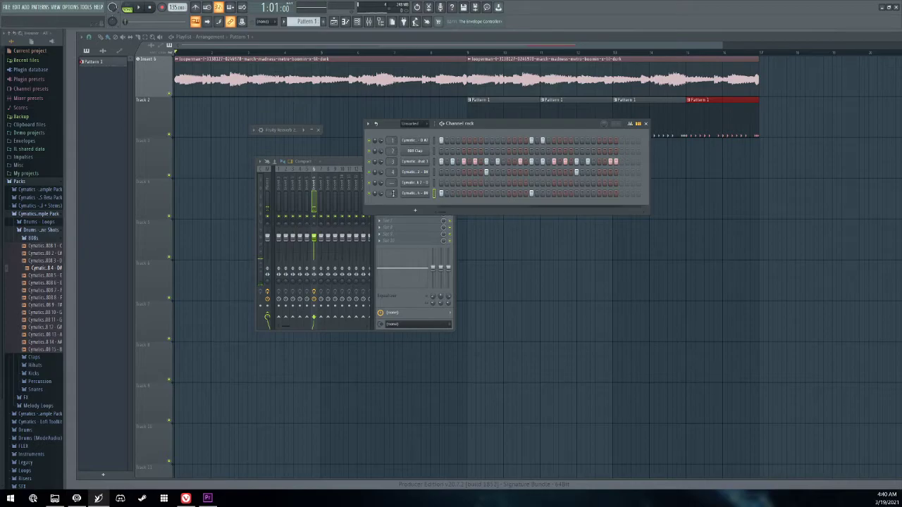
Route the last channel (Empire 808) to mixer Insert 5 and bring that insert forward.
scroll(393, 193, "down", 5)
scroll(393, 193, "up", 4)
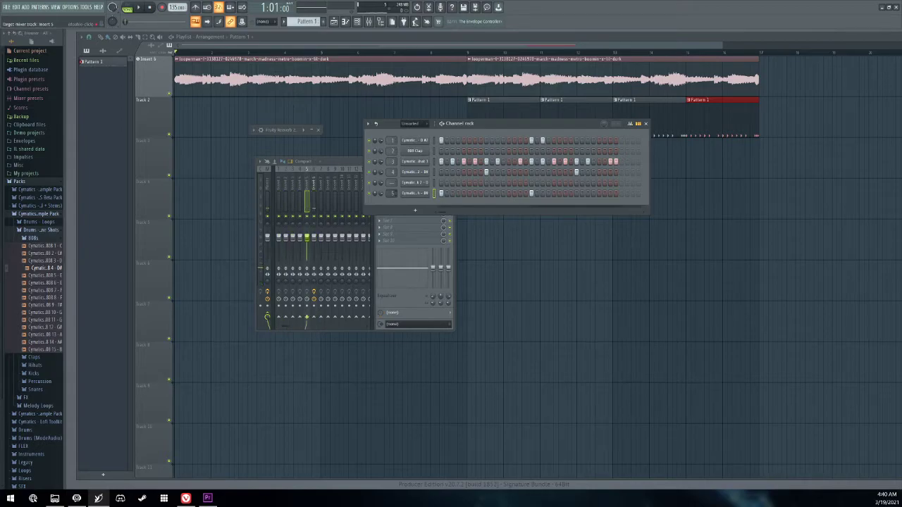
left_click(347, 164)
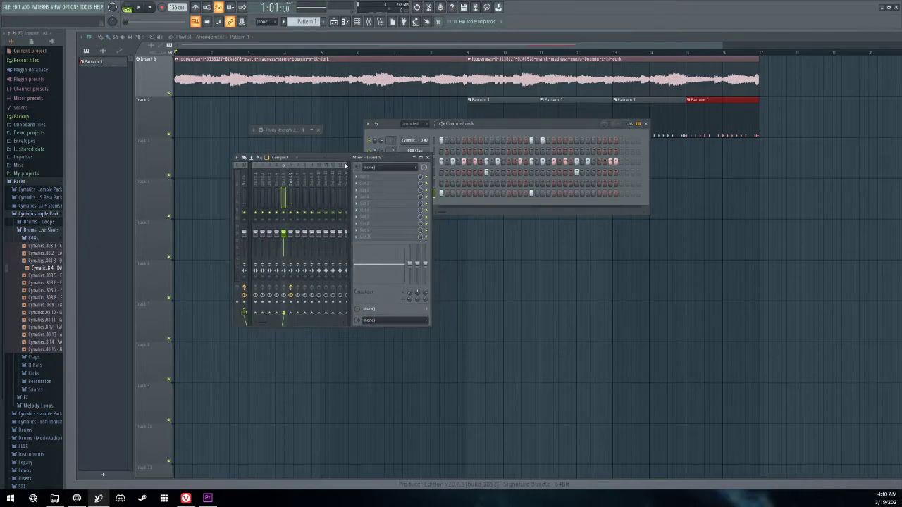
Load Fruity Parametric EQ 2 into Insert 5's first slot, rolling off the highs and reshaping bands 1 and 2.
left_click(366, 182)
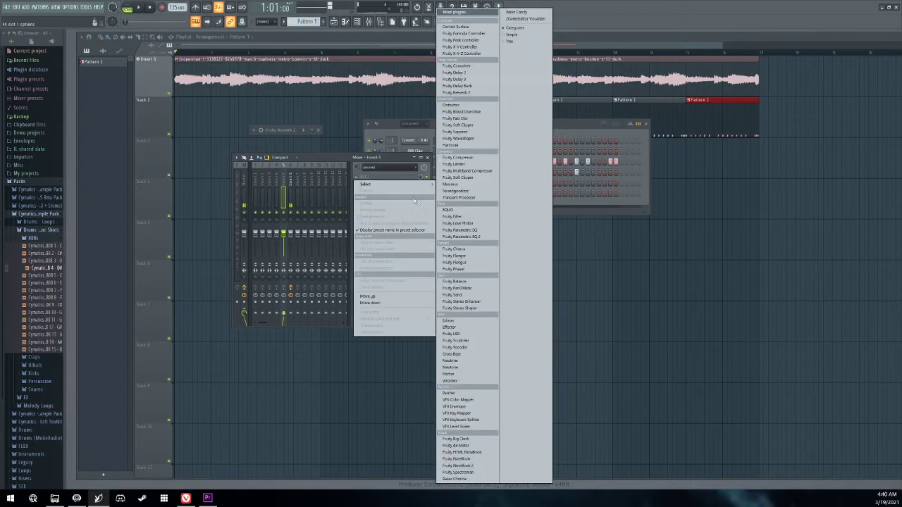
left_click(467, 237)
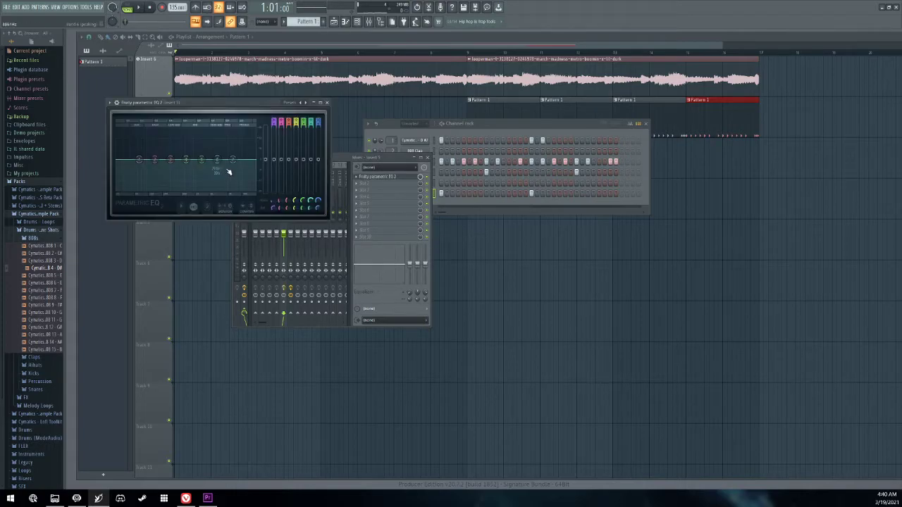
left_click_drag(237, 167, 254, 182)
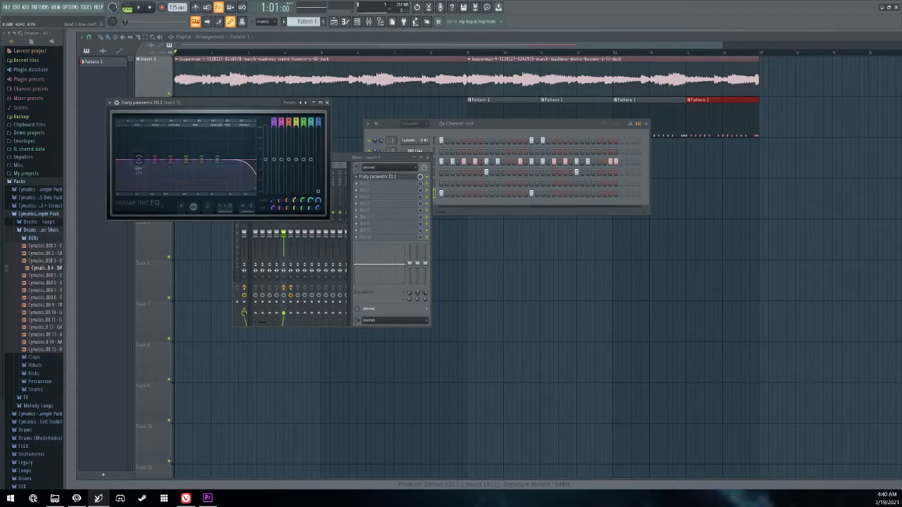
left_click_drag(139, 160, 118, 185)
left_click_drag(154, 160, 132, 150)
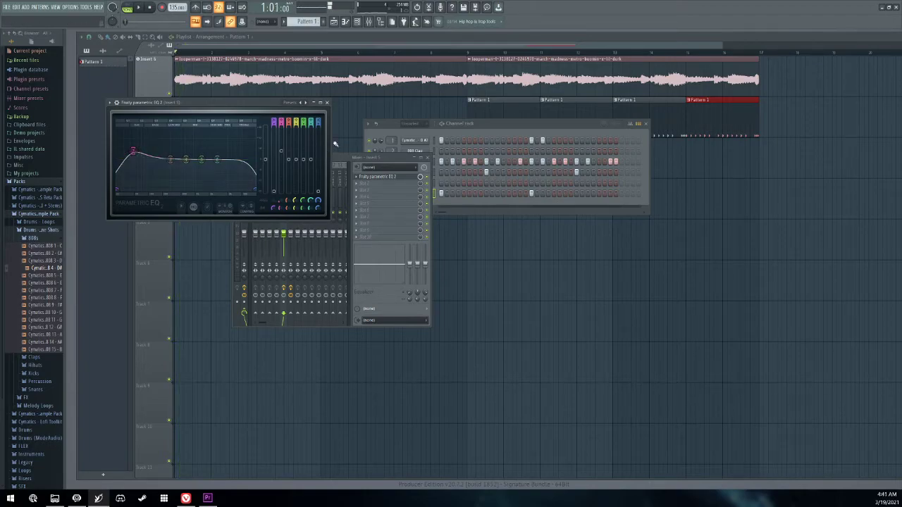
Add Soundgoodizer to Insert 5's second slot after the EQ and play the beat to hear it.
left_click(313, 103)
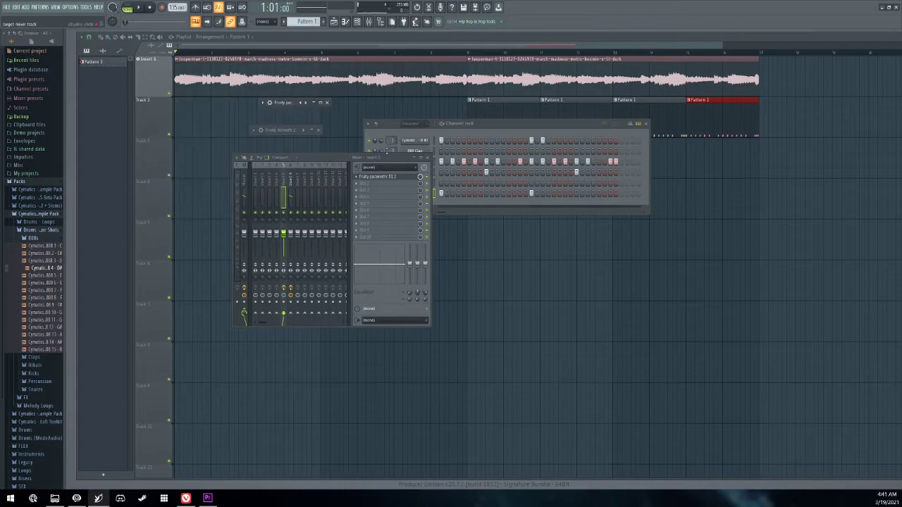
left_click(357, 183)
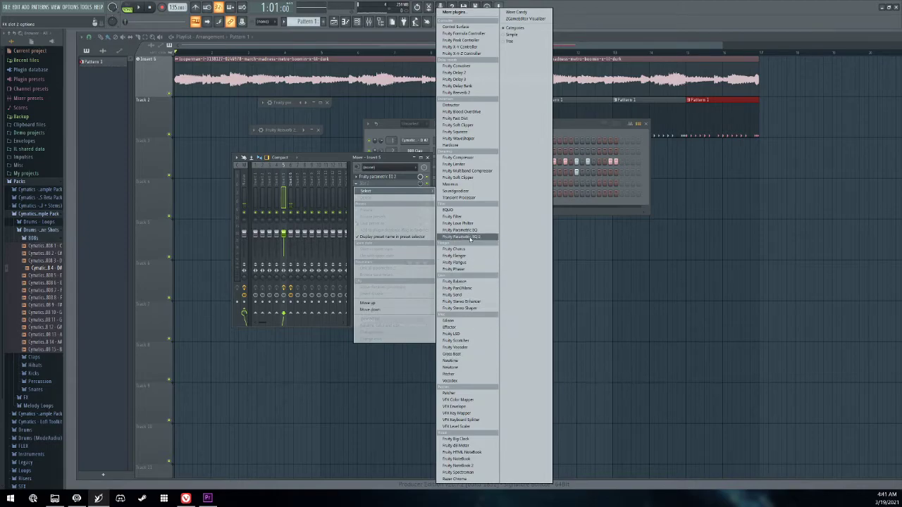
left_click(474, 192)
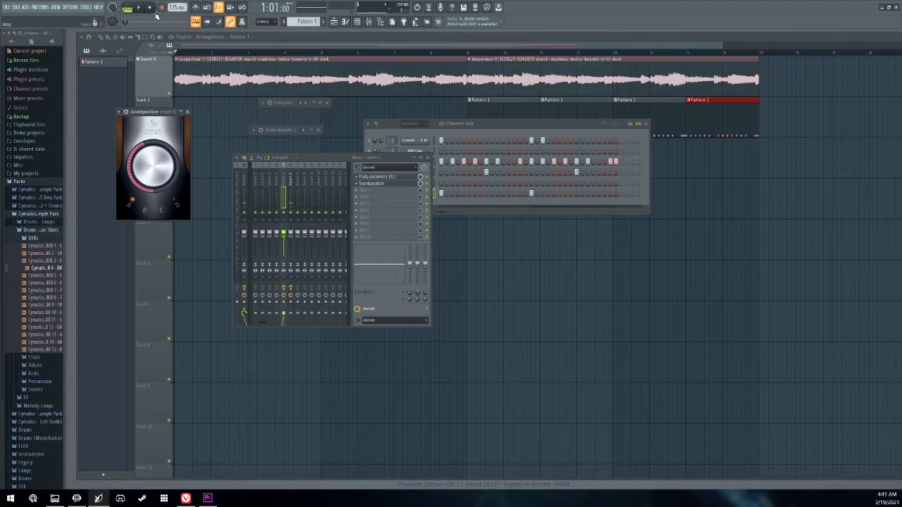
key("space")
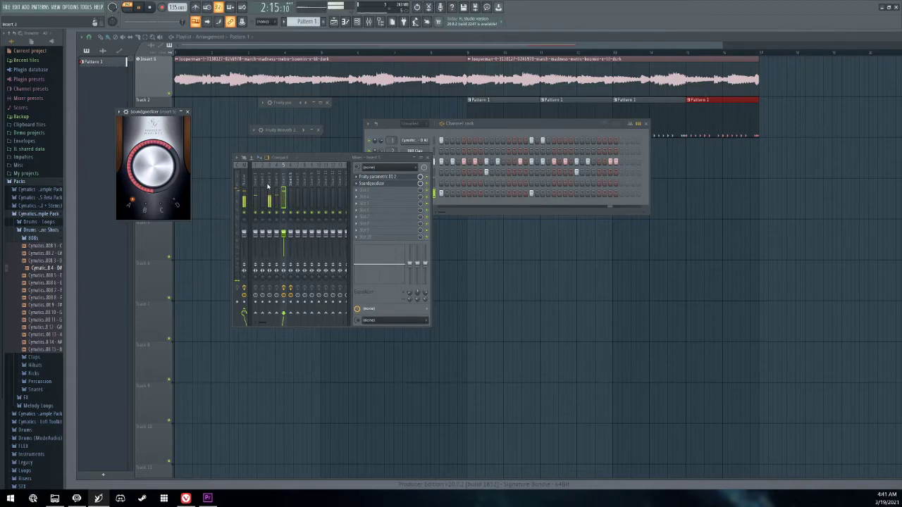
key("space")
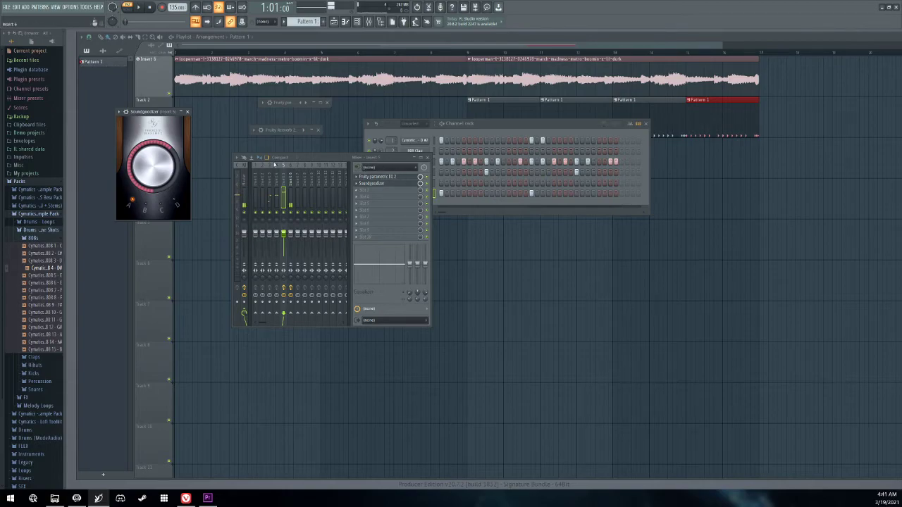
Add Empire Percussion 3 from the Percussion folder to the Channel rack as a new channel.
left_click(180, 112)
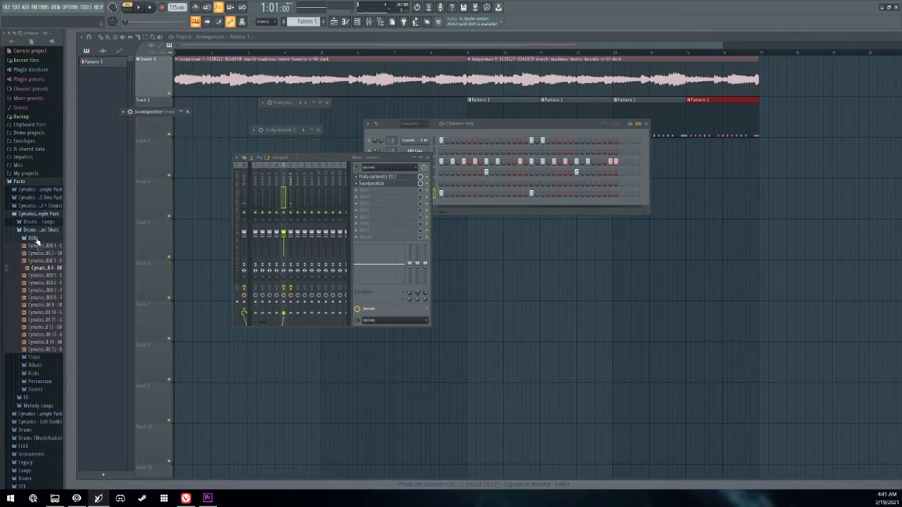
left_click(39, 241)
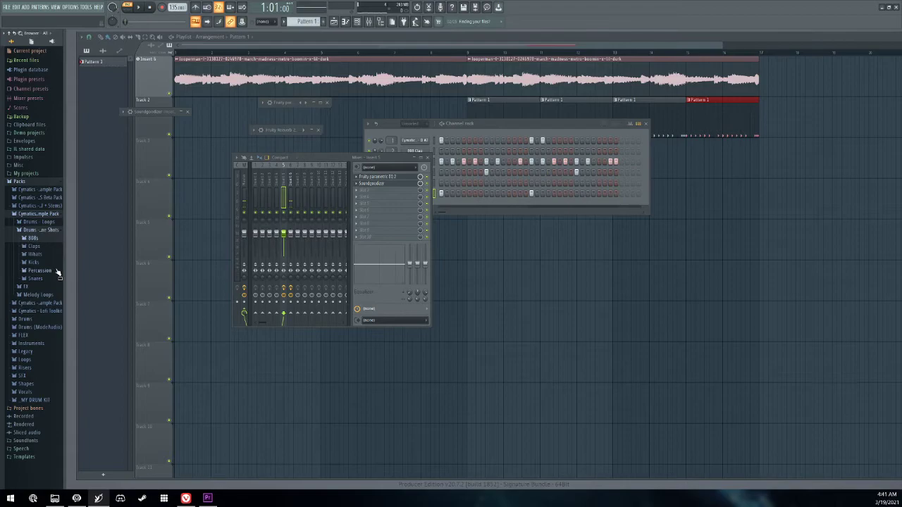
left_click(56, 271)
left_click(54, 303)
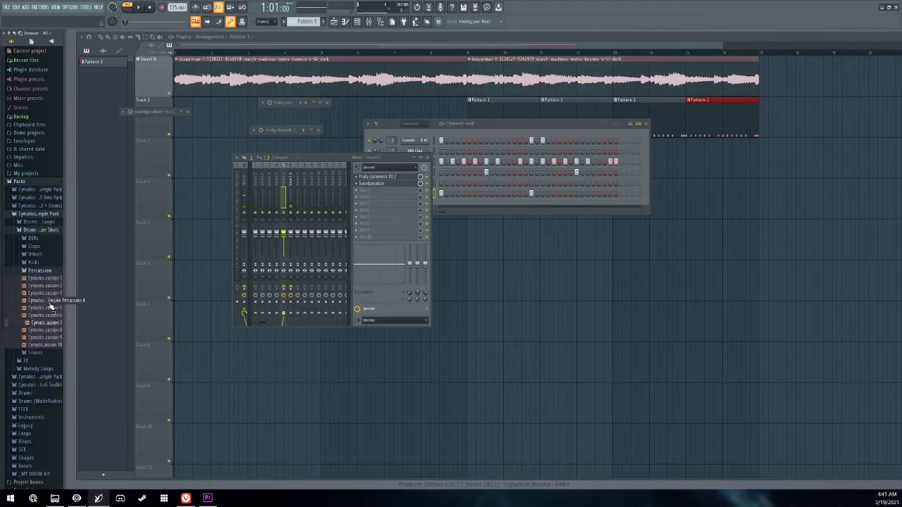
left_click(46, 293)
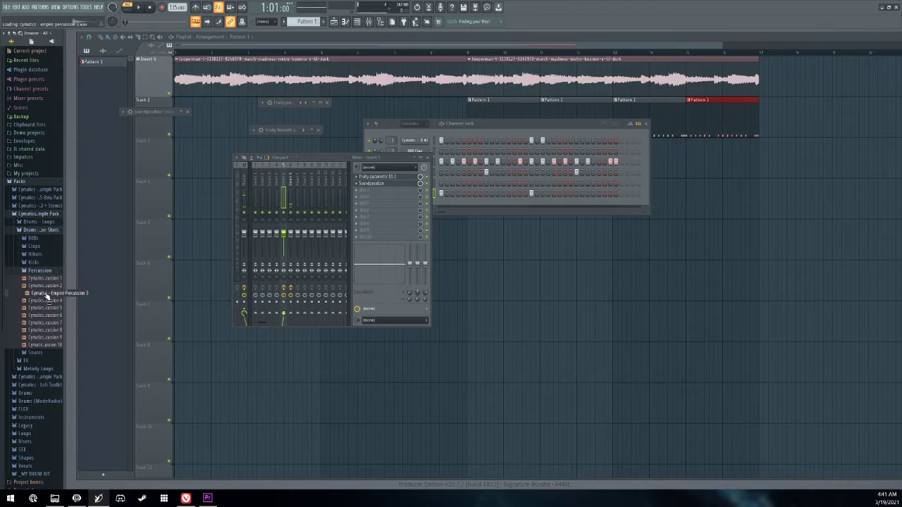
left_click_drag(45, 296, 475, 203)
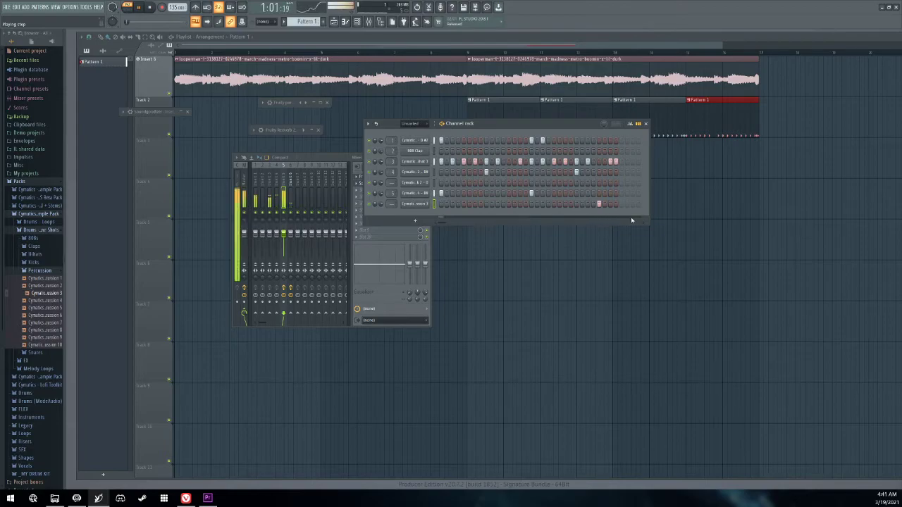
Program a percussion hit, audition it, and route the percussion channel to mixer Insert 2.
key("space")
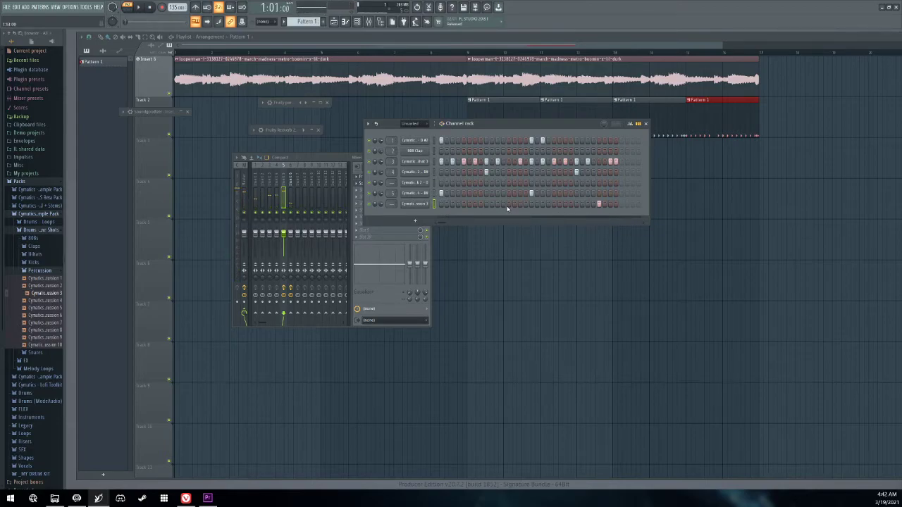
left_click(508, 205)
key("space")
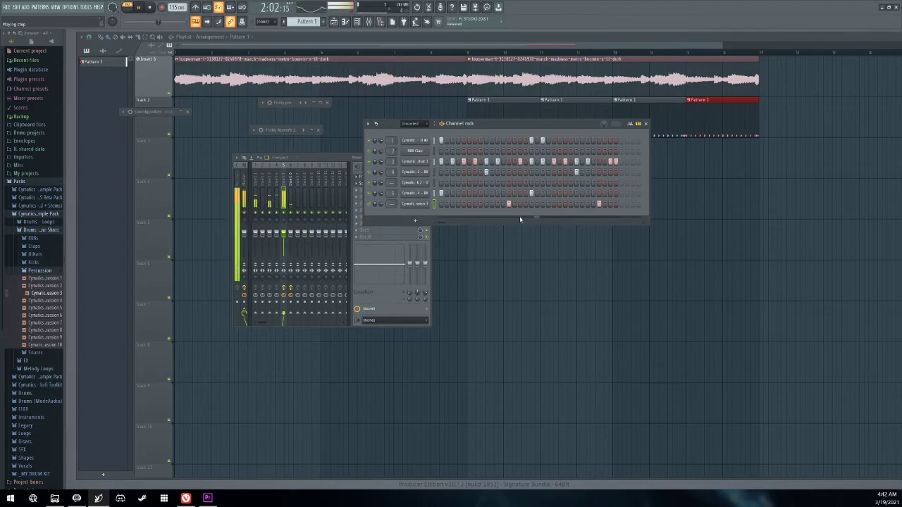
key("space")
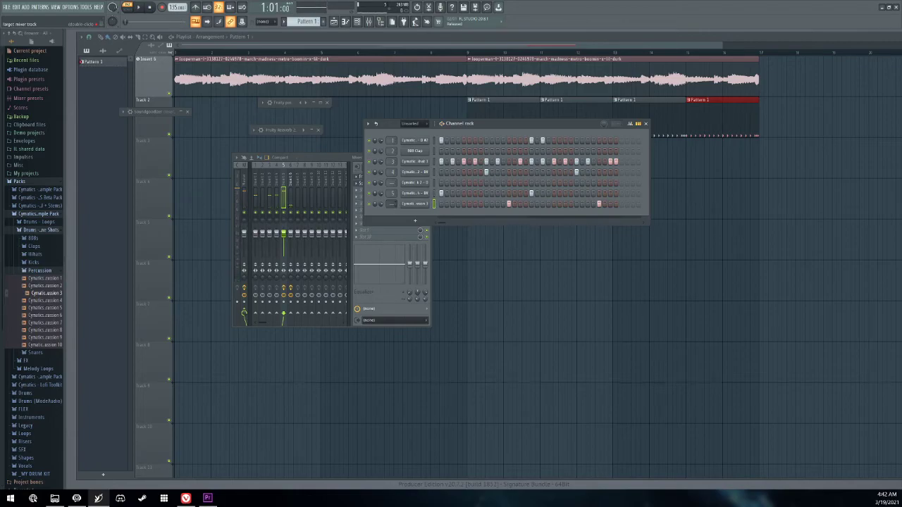
left_click(392, 150)
left_click(315, 161)
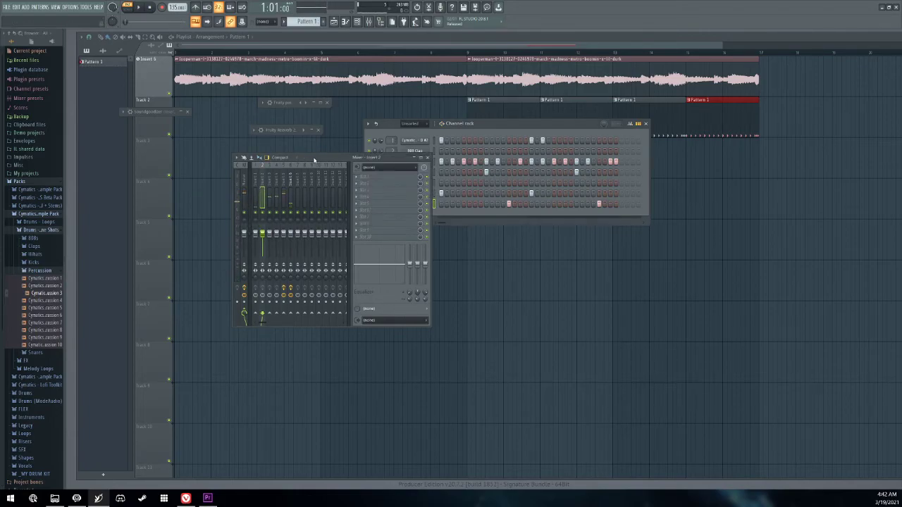
Put Fruity Reeverb 2 on Insert 2 with its wet level raised to 36%.
left_click(367, 176)
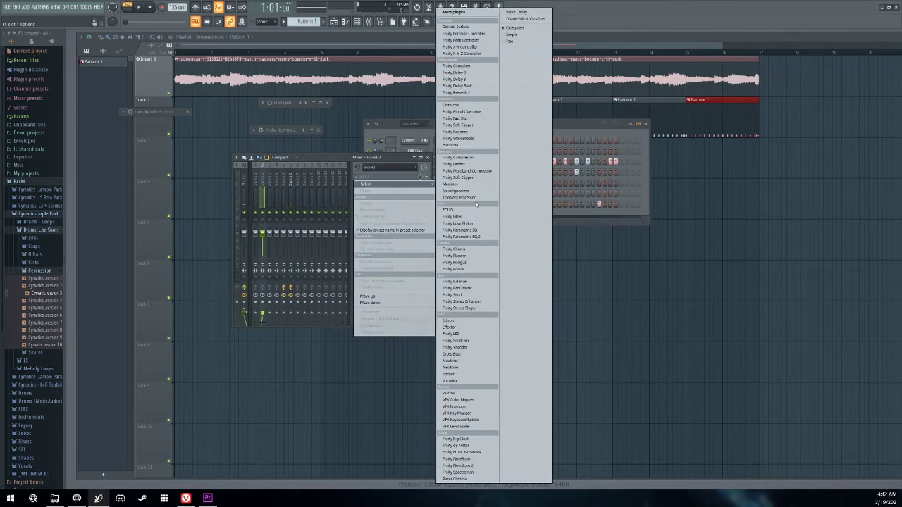
left_click(465, 93)
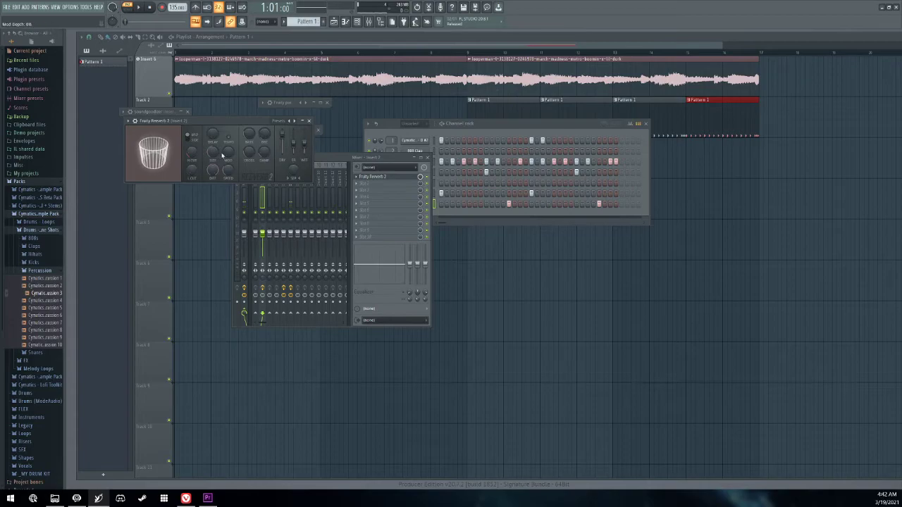
key("space")
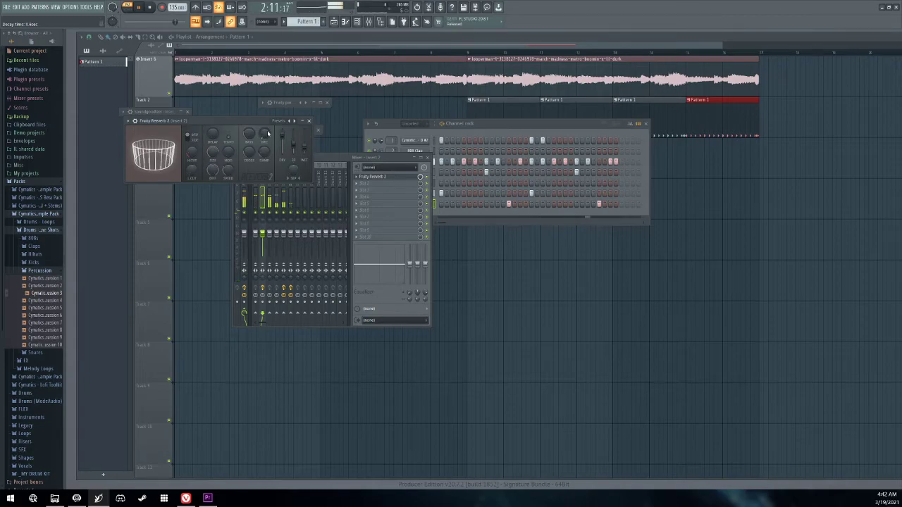
left_click_drag(304, 146, 305, 145)
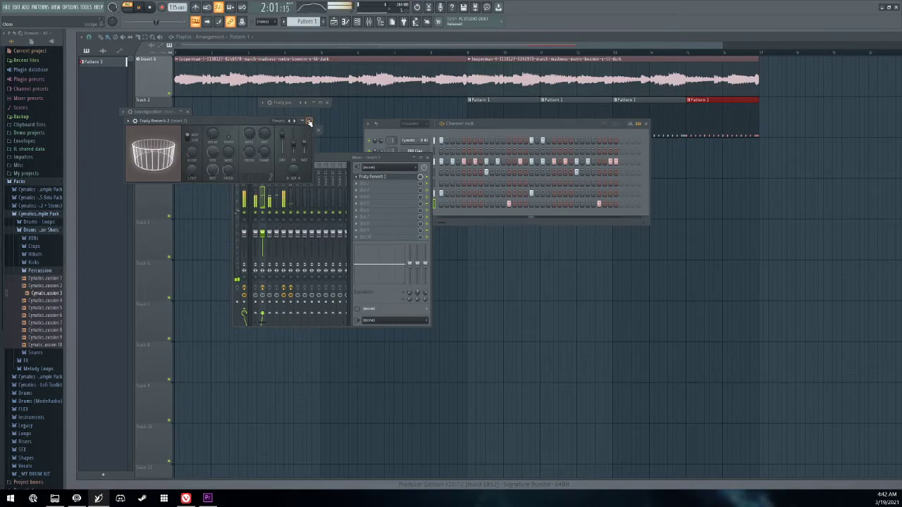
left_click(309, 122)
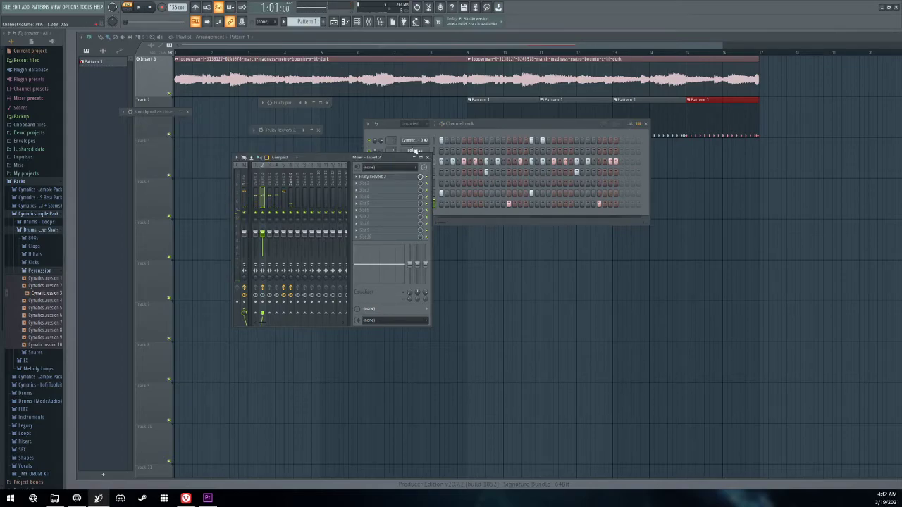
Switch playback to Song mode, bring the playlist to the front, and play the arrangement.
left_click_drag(482, 129, 493, 169)
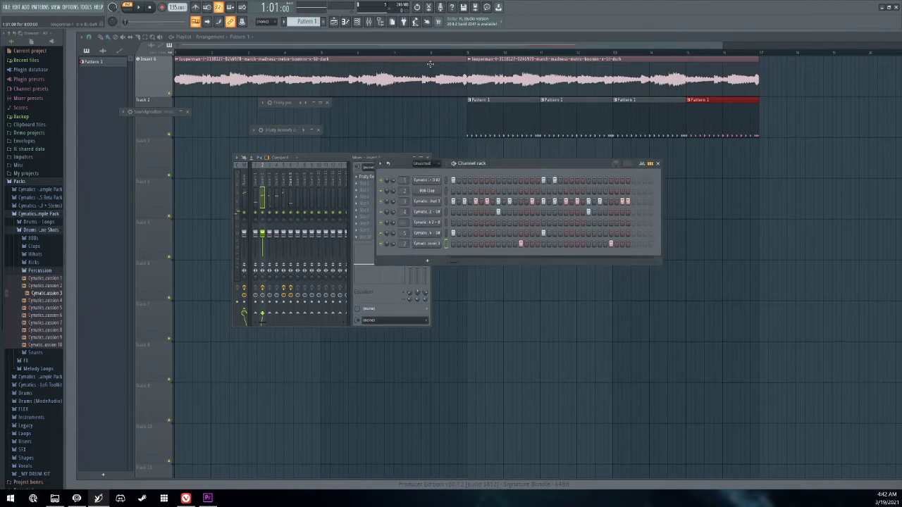
left_click(127, 7)
left_click(465, 58)
key("space")
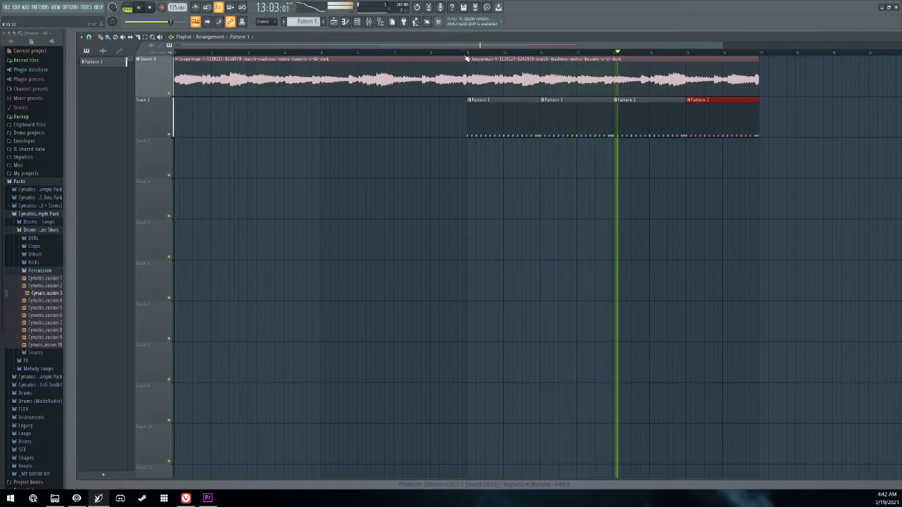
key("space")
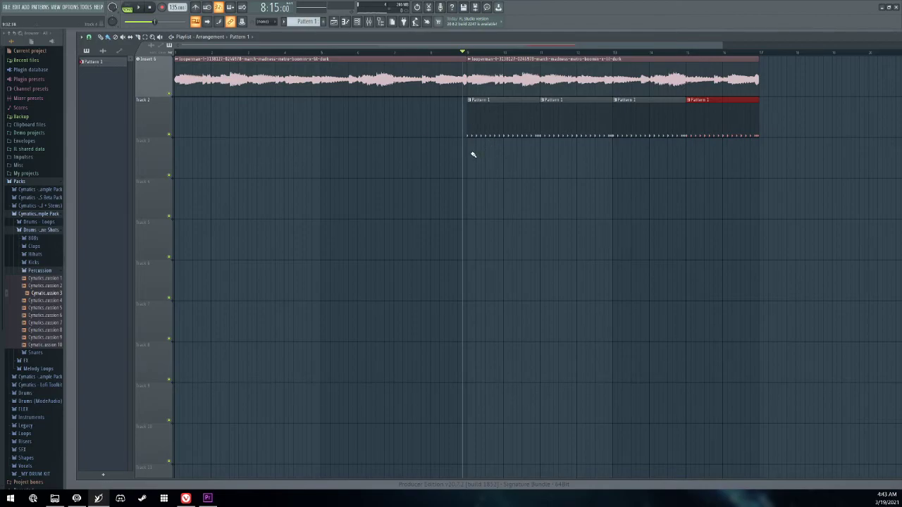
Duplicate the piano loop and Pattern 1 clips twice with Ctrl+B, extending the song past bar 17.
left_click_drag(481, 177, 723, 78)
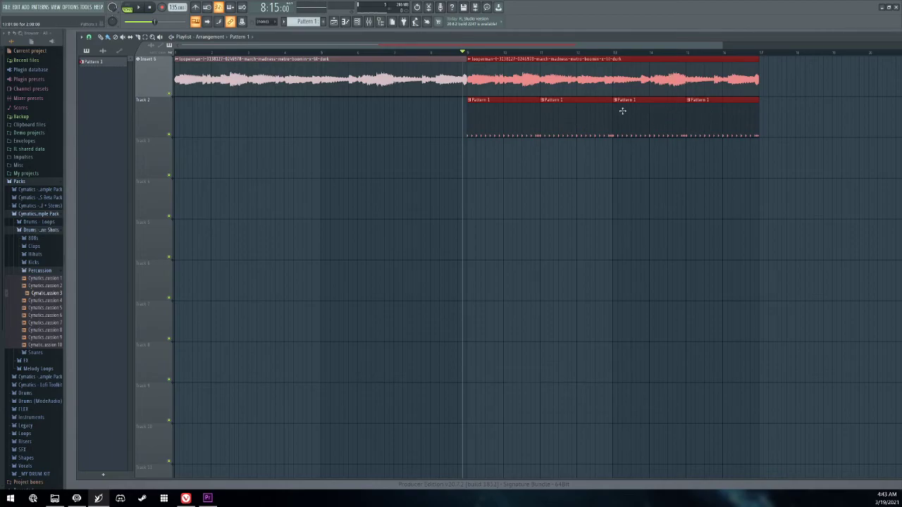
key("ctrl+b")
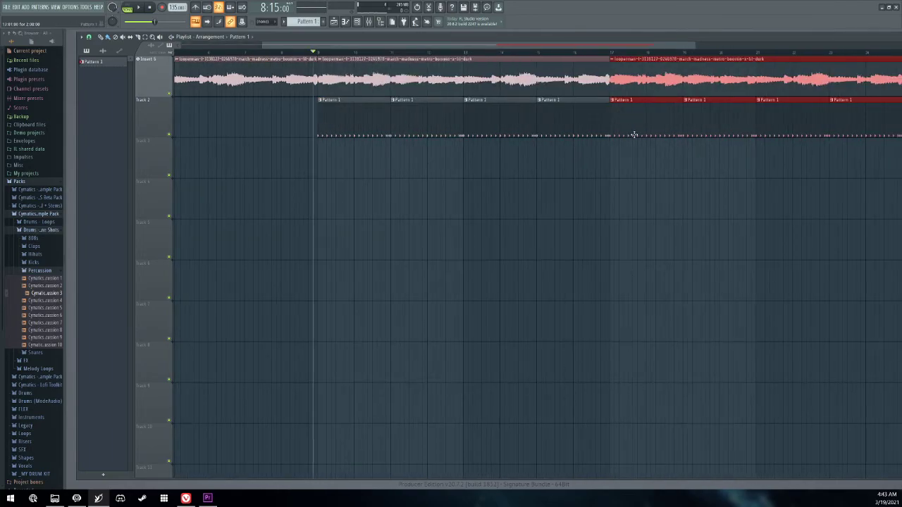
left_click_drag(322, 167, 879, 65)
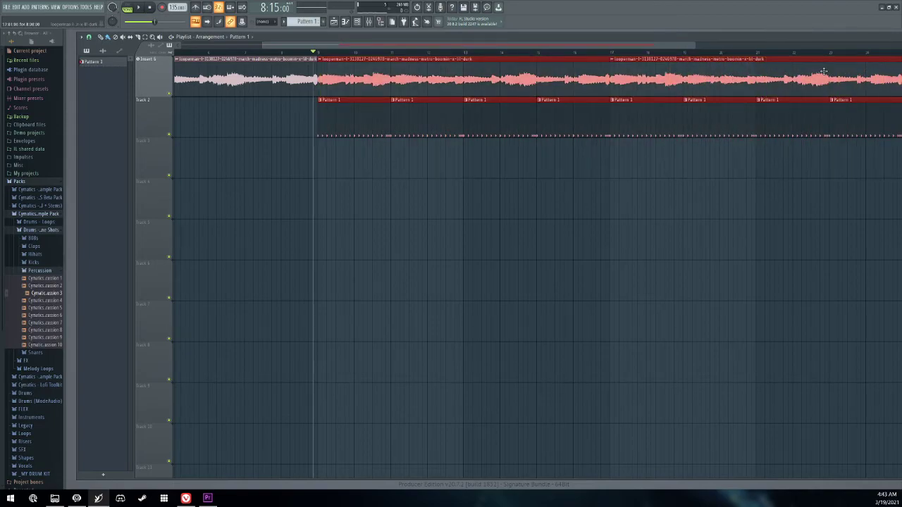
key("ctrl+b")
left_click_drag(703, 45, 310, 89)
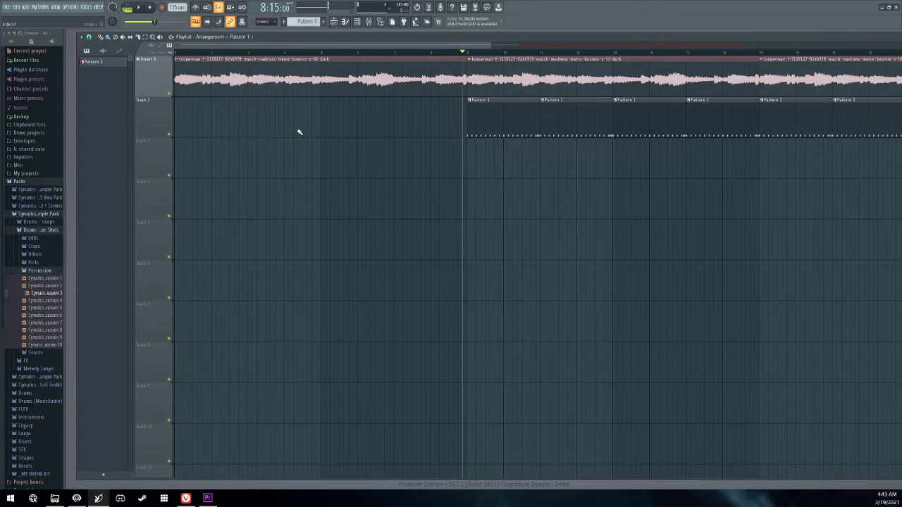